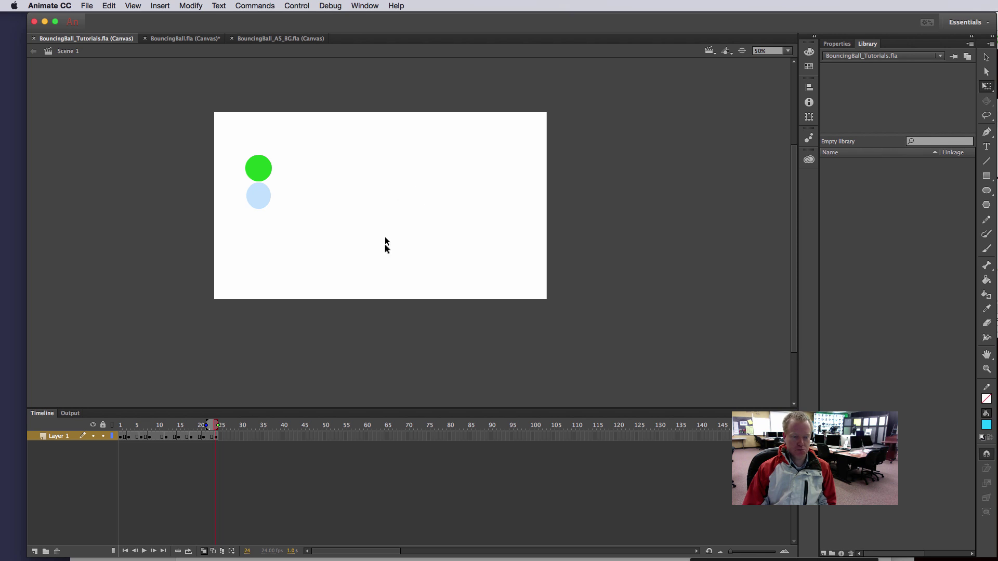
Add a second layer, renaming Layer 1 to FbF and Layer 2 to Tween.
left_click(35, 551)
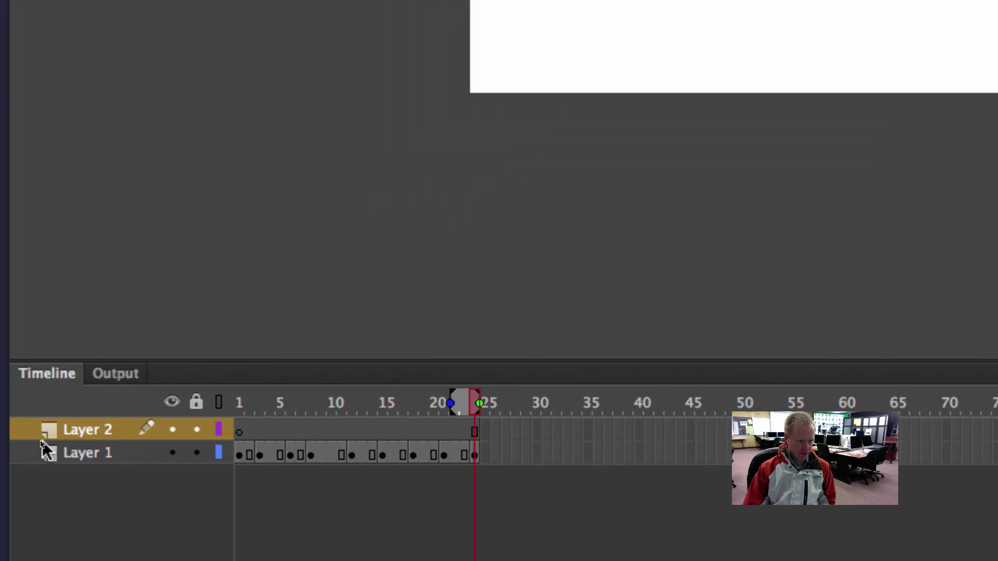
double_click(85, 451)
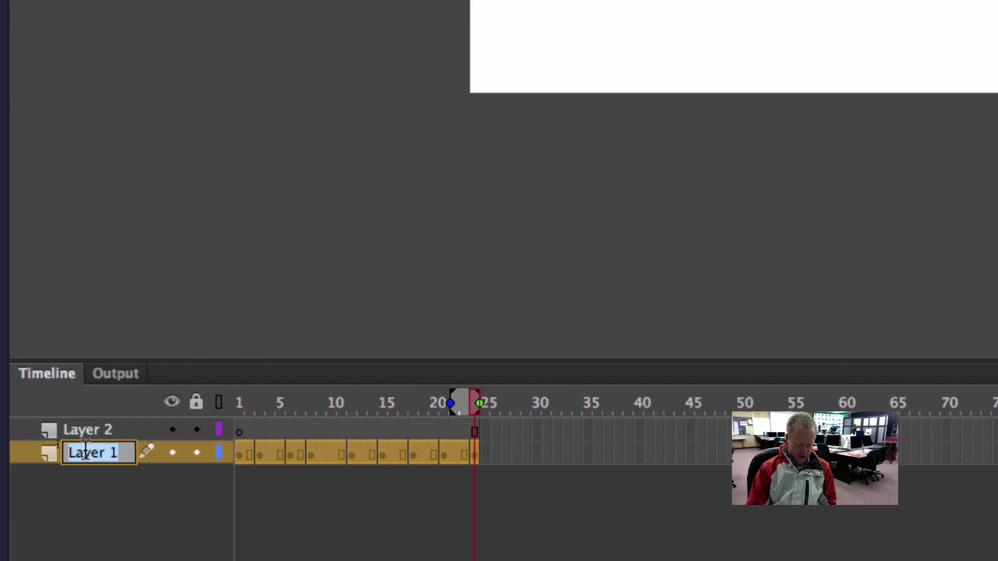
type("FbF")
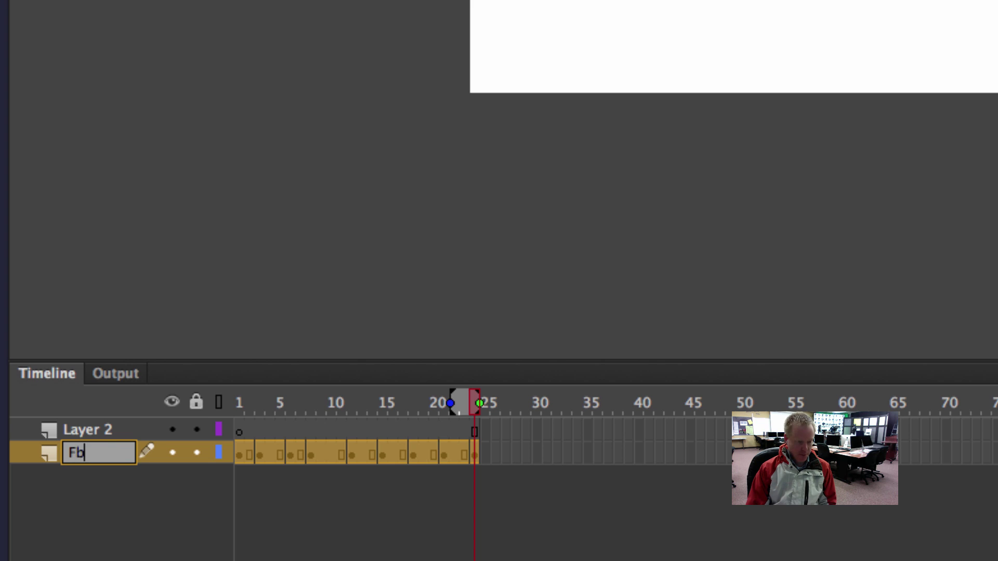
key("Return")
double_click(89, 430)
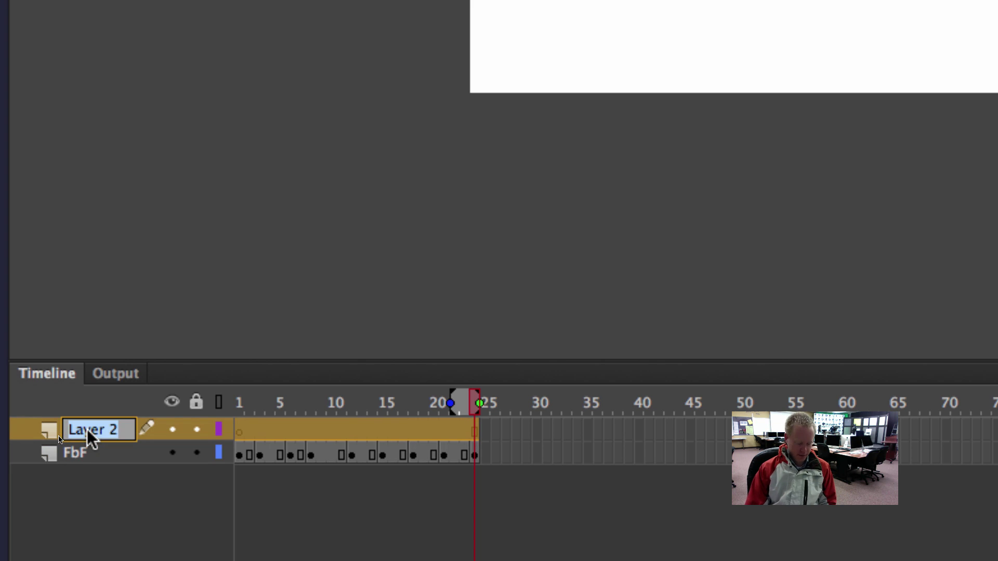
type("Tween")
key("Return")
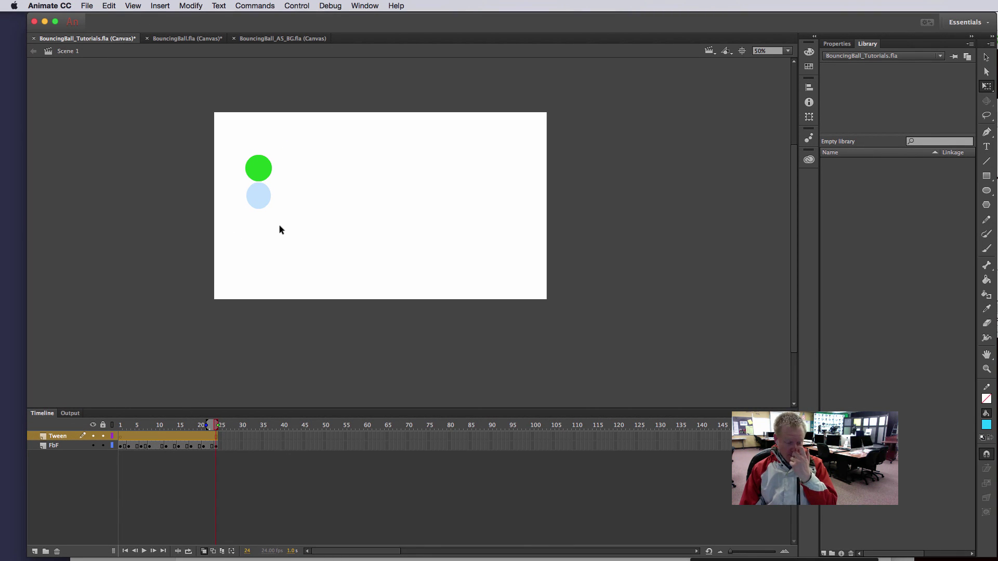
At frame 1, draw a cyan-filled circle near the stage's top right, then view at 100%.
left_click(121, 437)
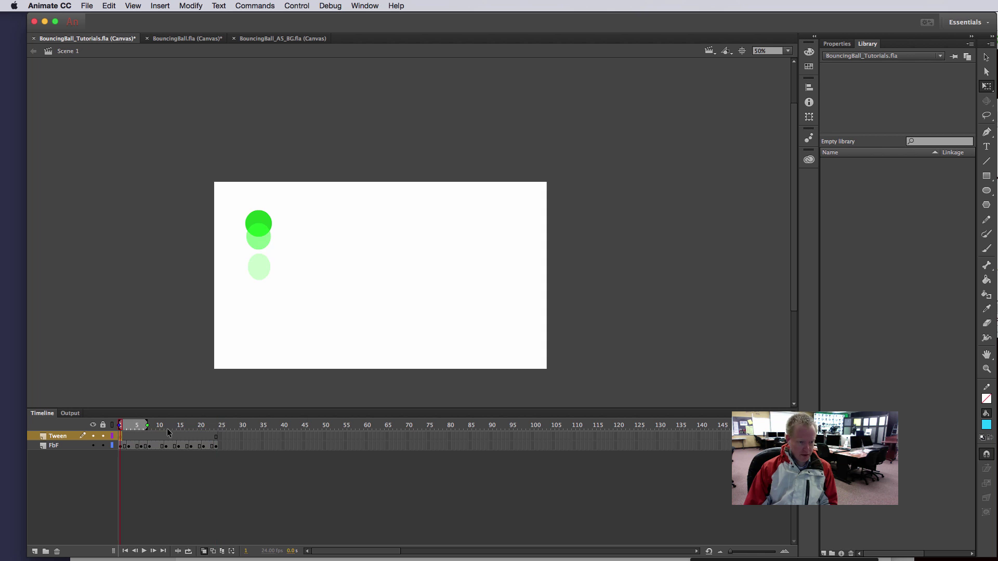
left_click(987, 190)
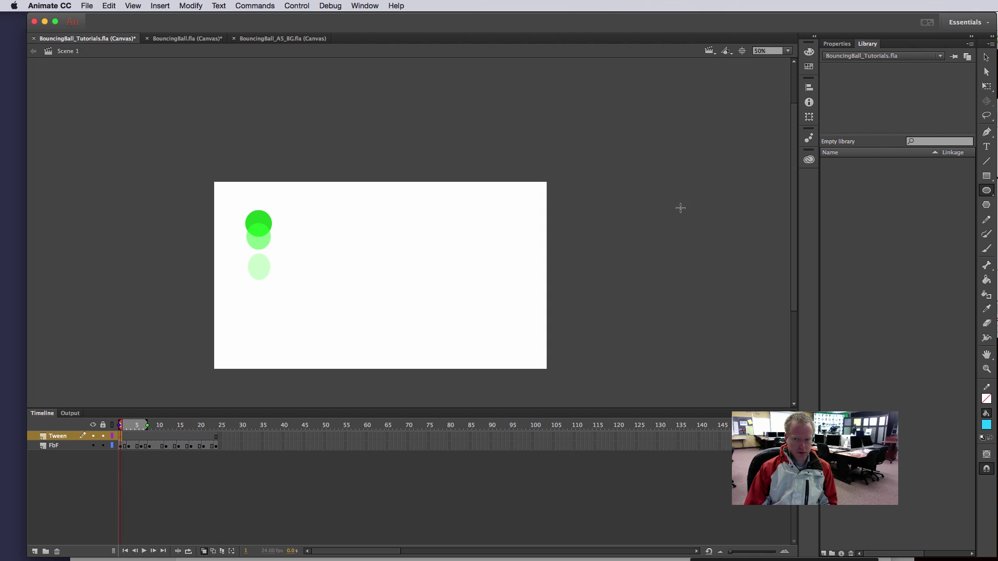
left_click(852, 44)
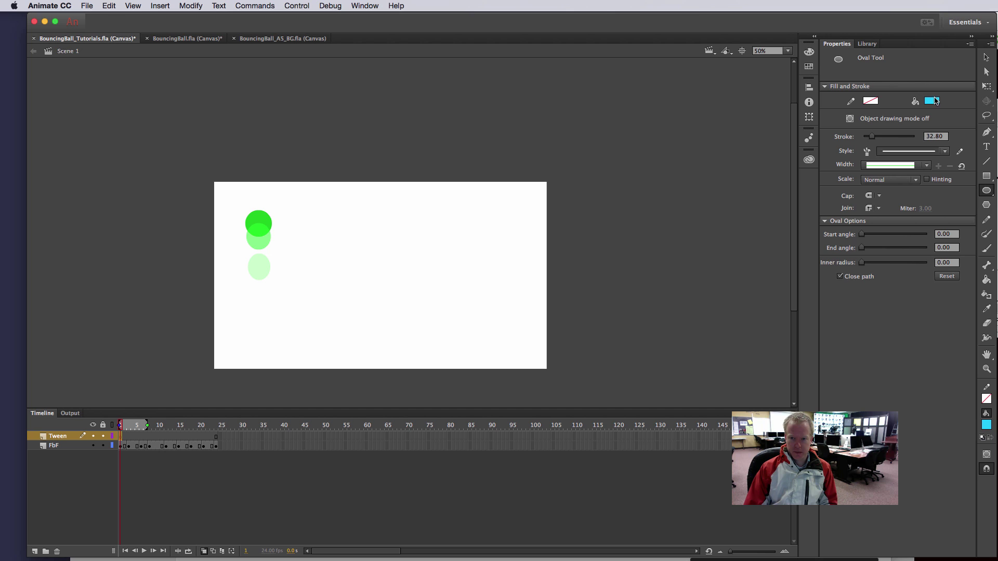
left_click_drag(409, 215, 440, 245)
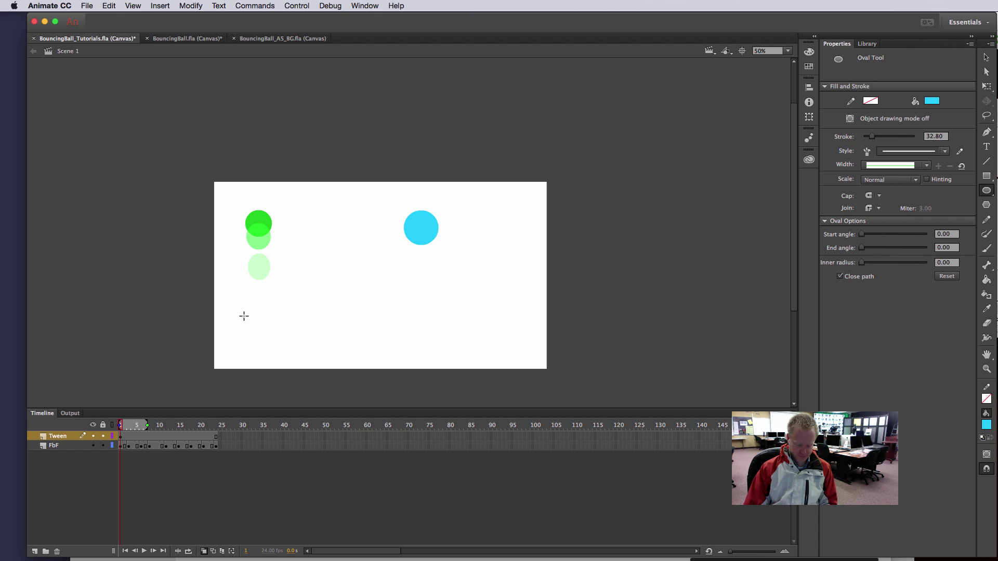
key("super+1")
scroll(153, 199, "left", 5)
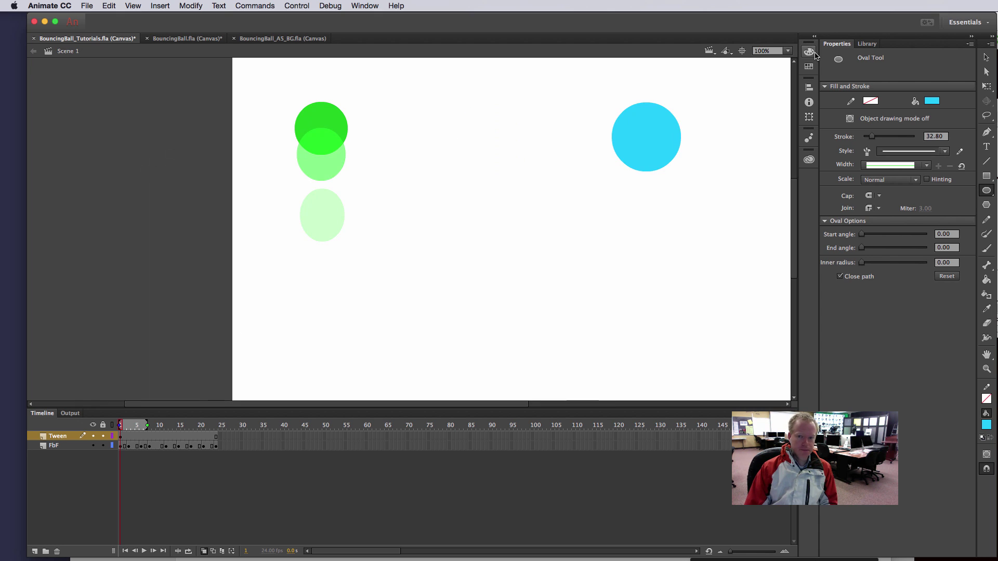
left_click(987, 57)
scroll(524, 381, "right", 5)
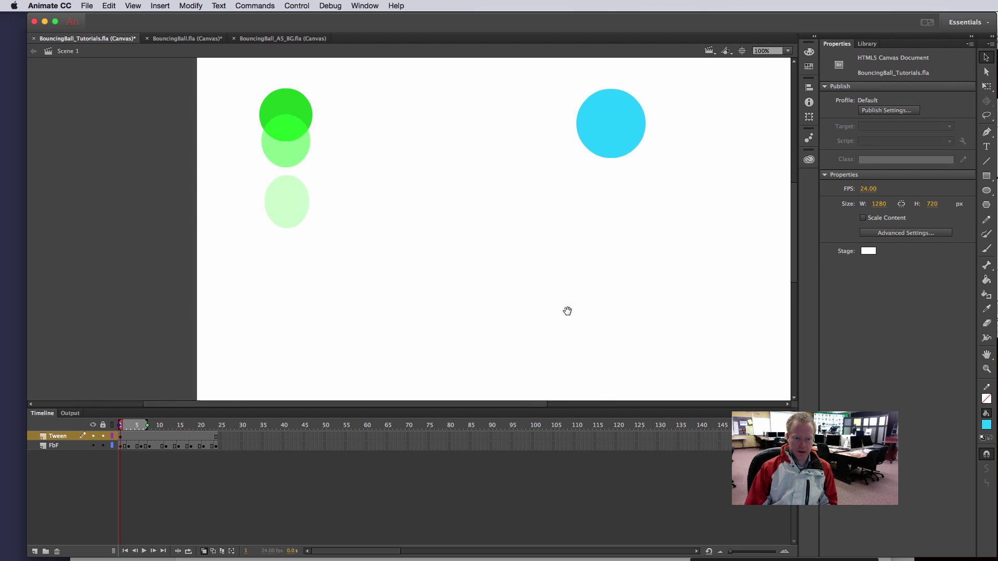
At frame 3, zoom in on the cyan circle, select it and bring up its context menu.
left_click(130, 437)
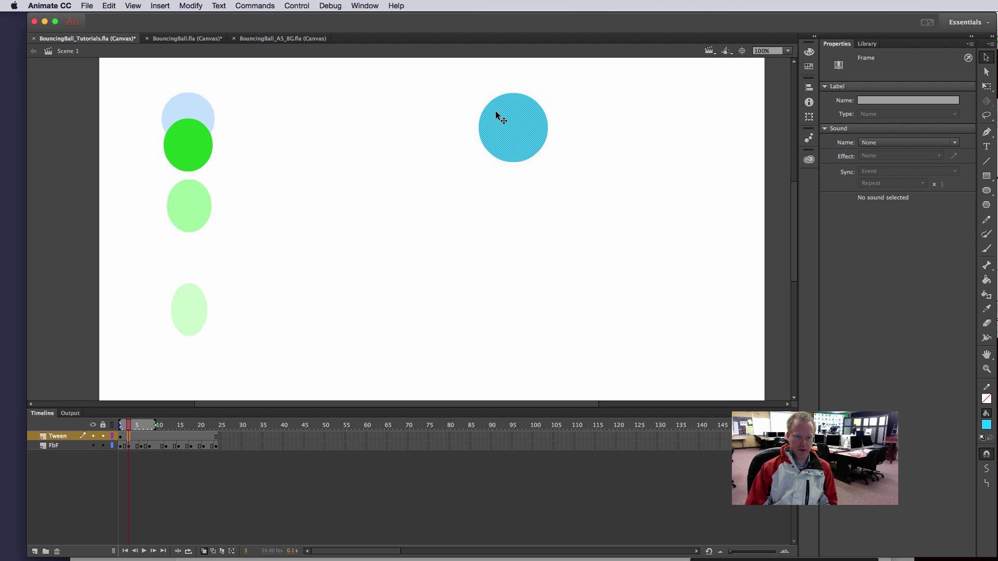
key("super+equal")
key("super+equal")
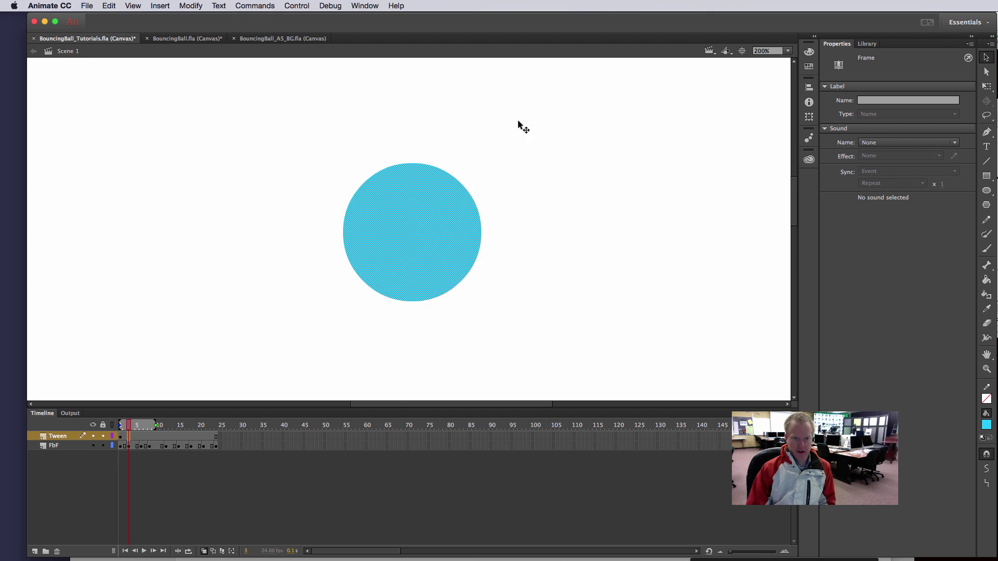
left_click(607, 203)
left_click(501, 218)
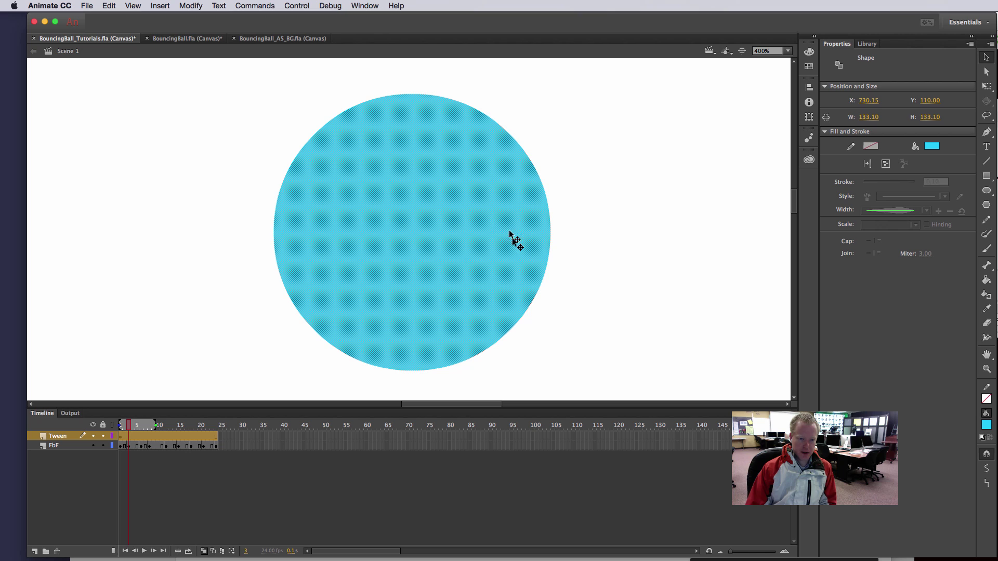
left_click(589, 215)
left_click(436, 251)
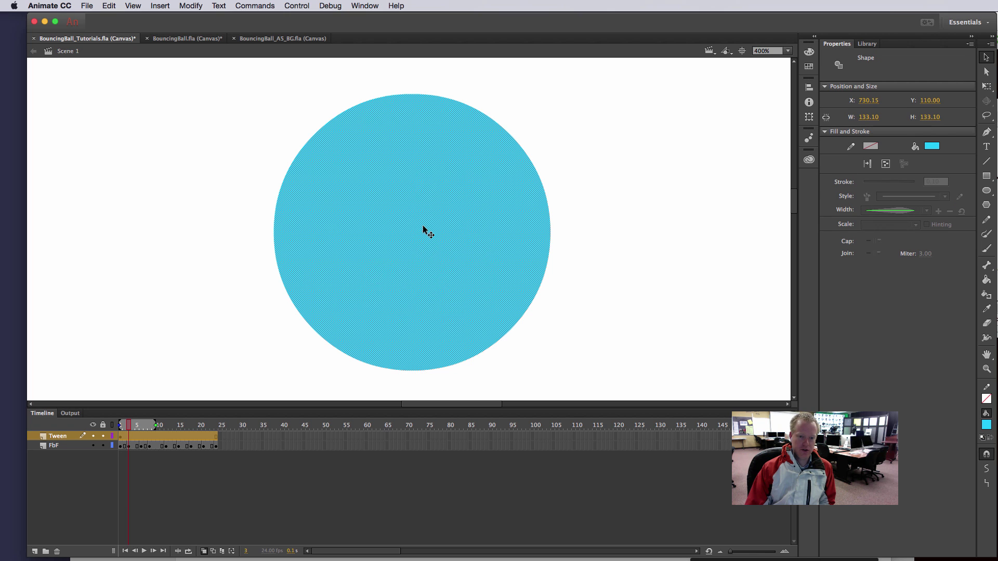
right_click(437, 230)
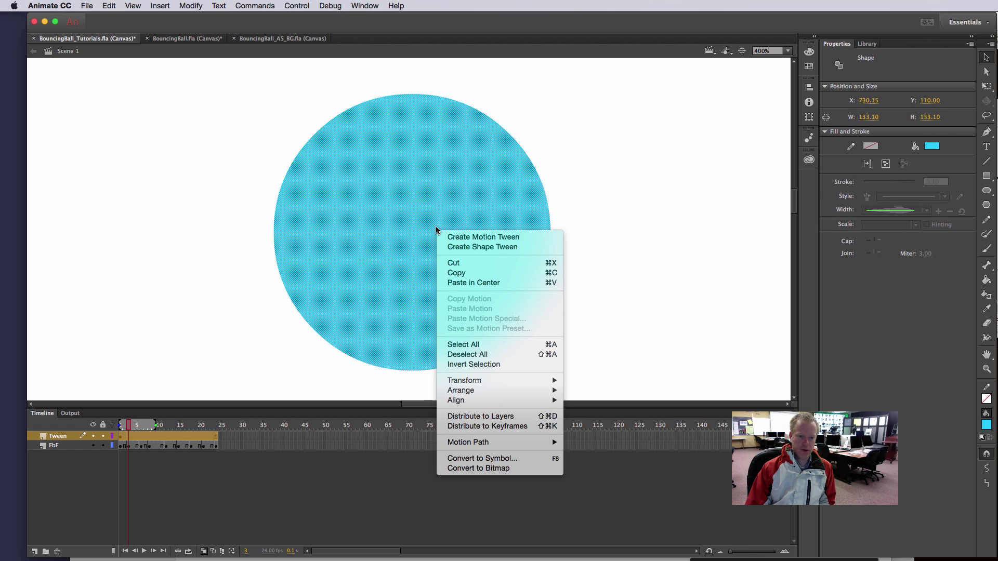
Use Convert to Symbol to make the circle a Graphic symbol called ball_tween.
left_click(502, 461)
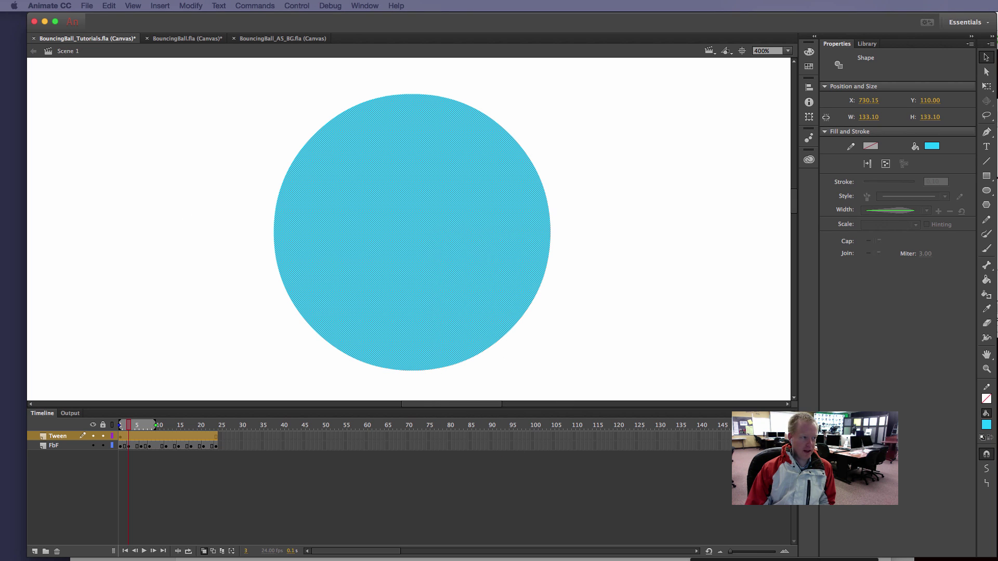
left_click_drag(704, 173, 652, 138)
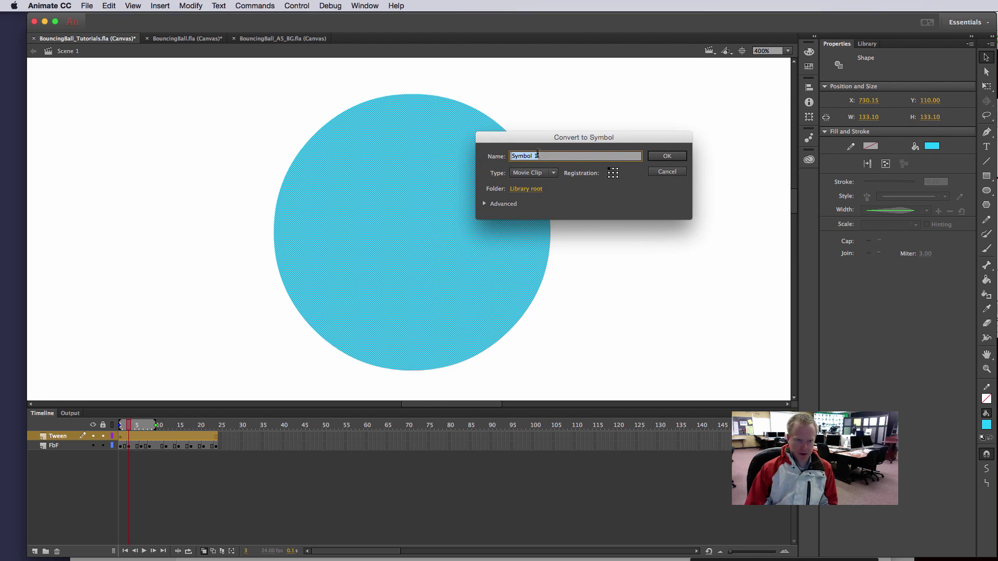
type("ball_tween")
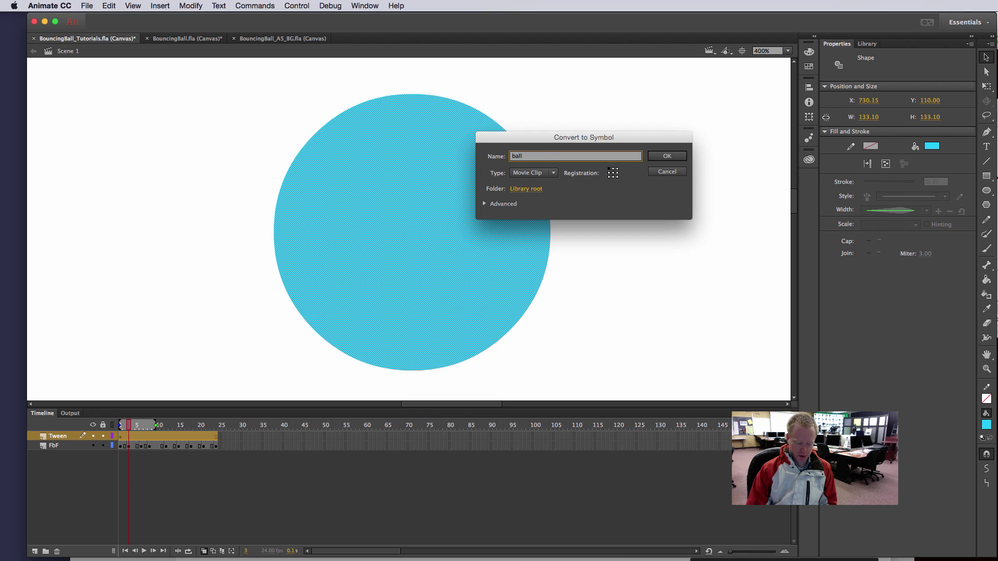
left_click(554, 172)
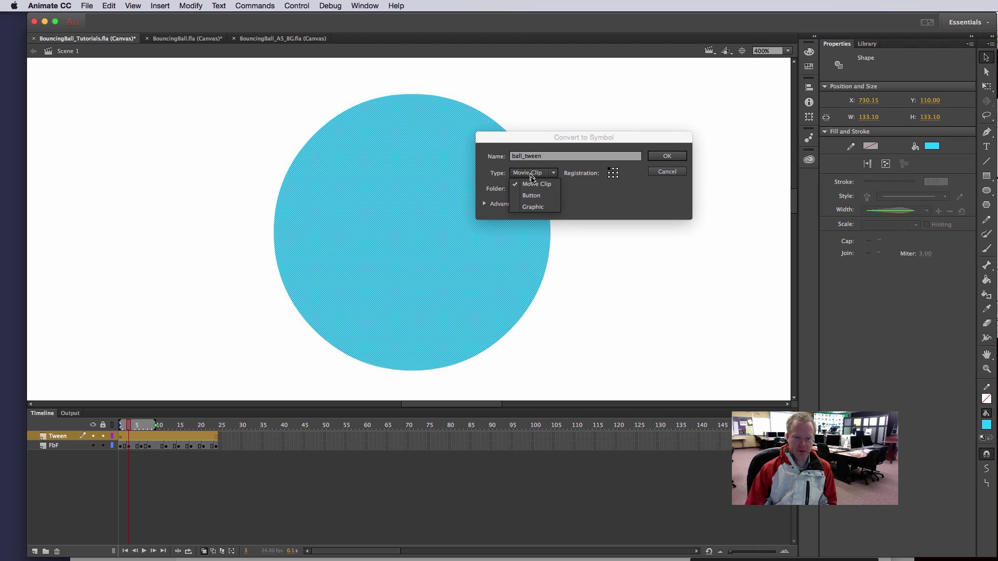
left_click(535, 207)
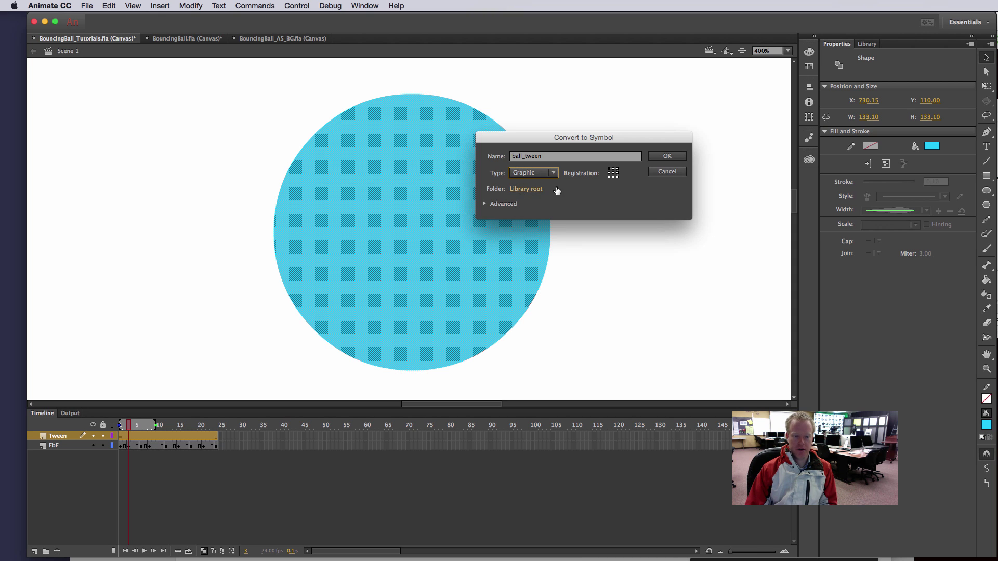
left_click(547, 174)
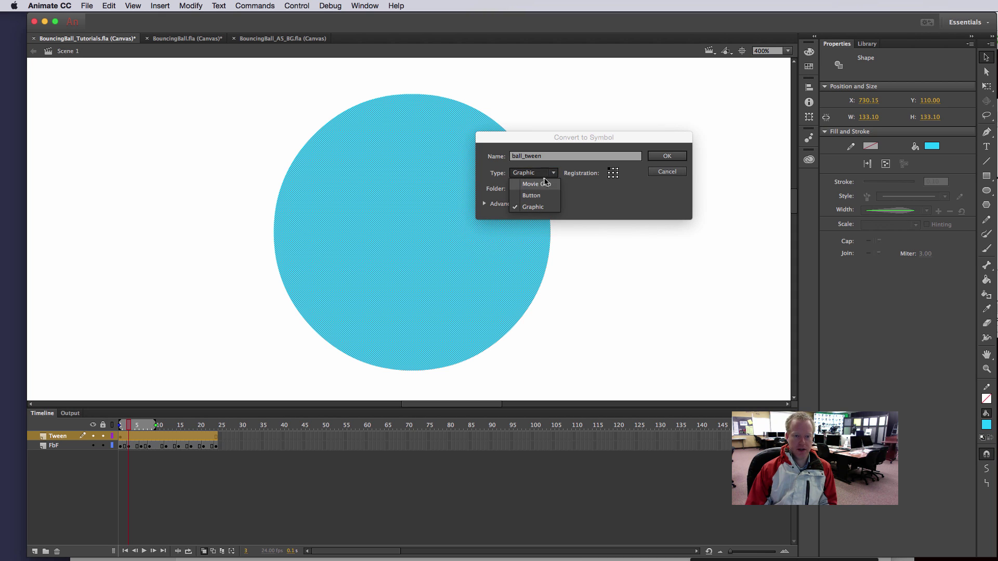
left_click(541, 208)
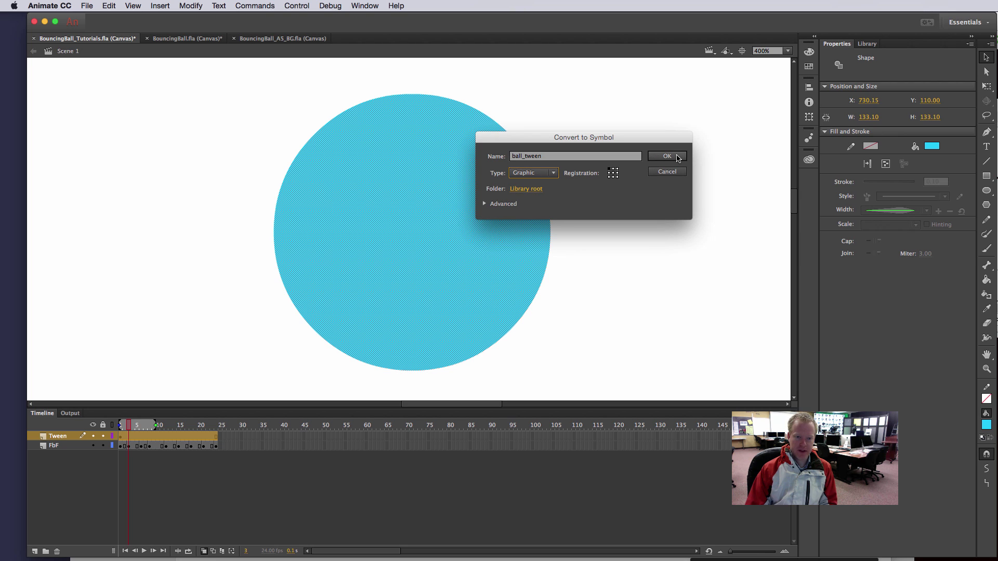
left_click(667, 157)
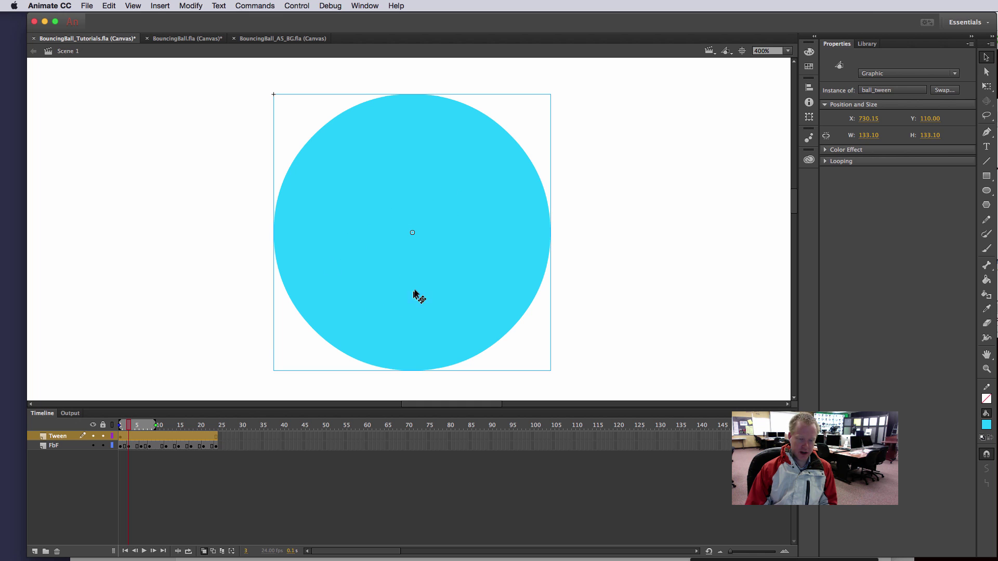
Back at 100% zoom, apply Create Motion Tween from frame 5 of the Tween layer.
left_click(639, 210)
key("super+1")
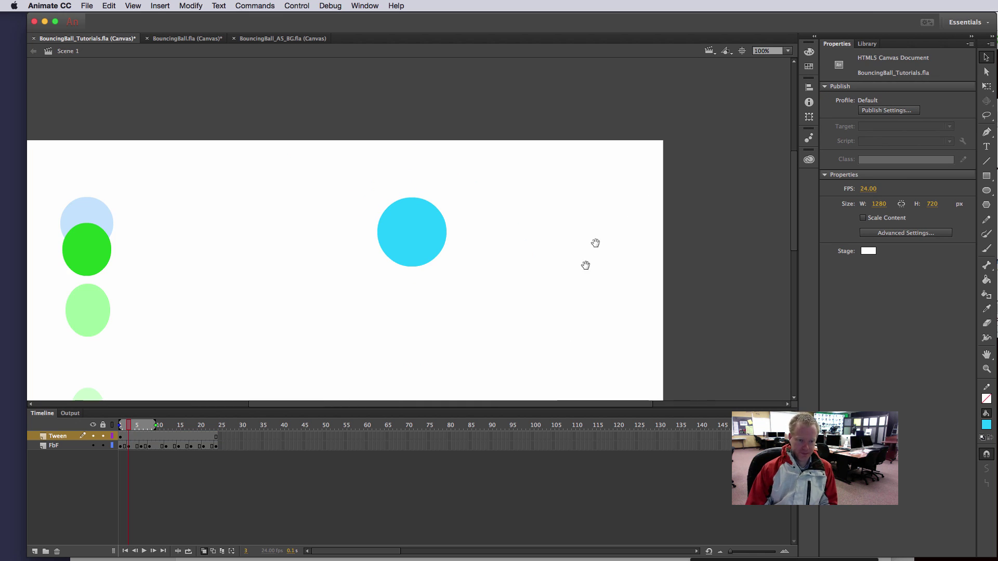
left_click_drag(584, 265, 681, 146)
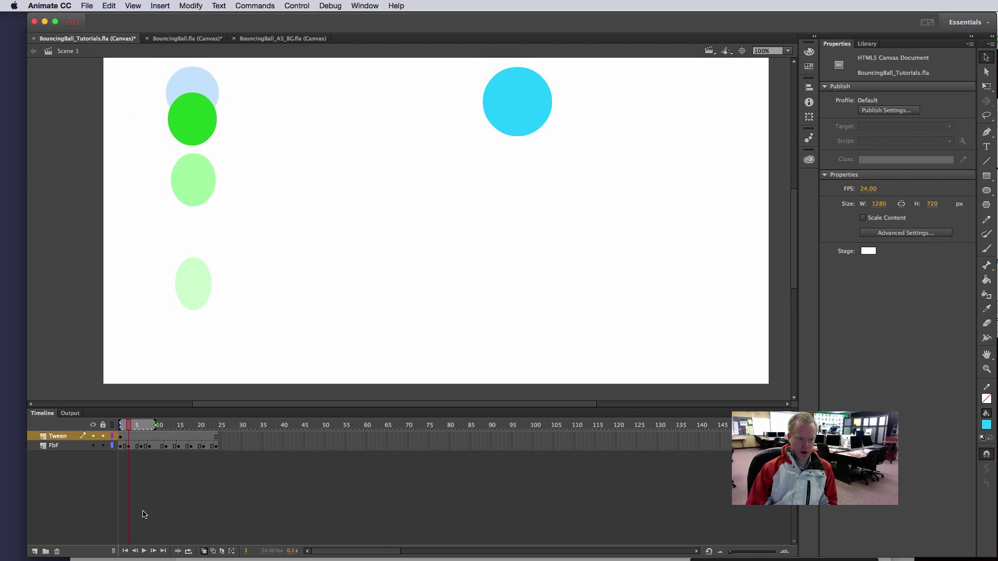
left_click(137, 436)
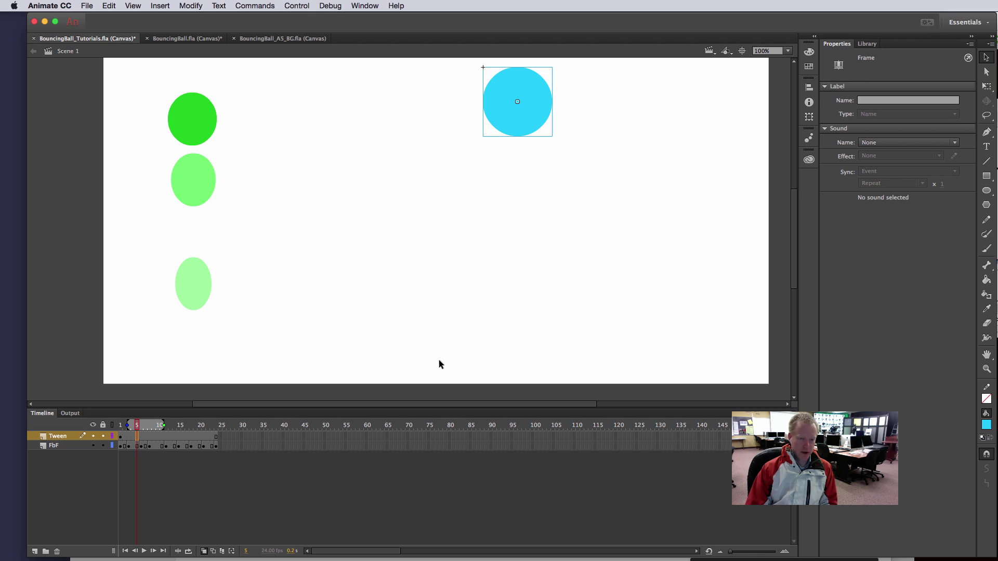
right_click(525, 128)
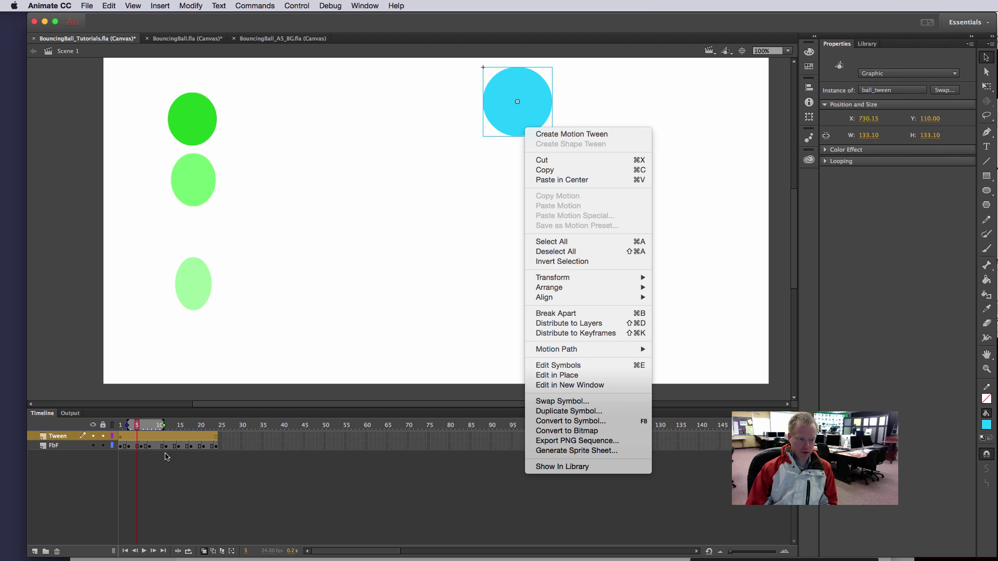
right_click(153, 438)
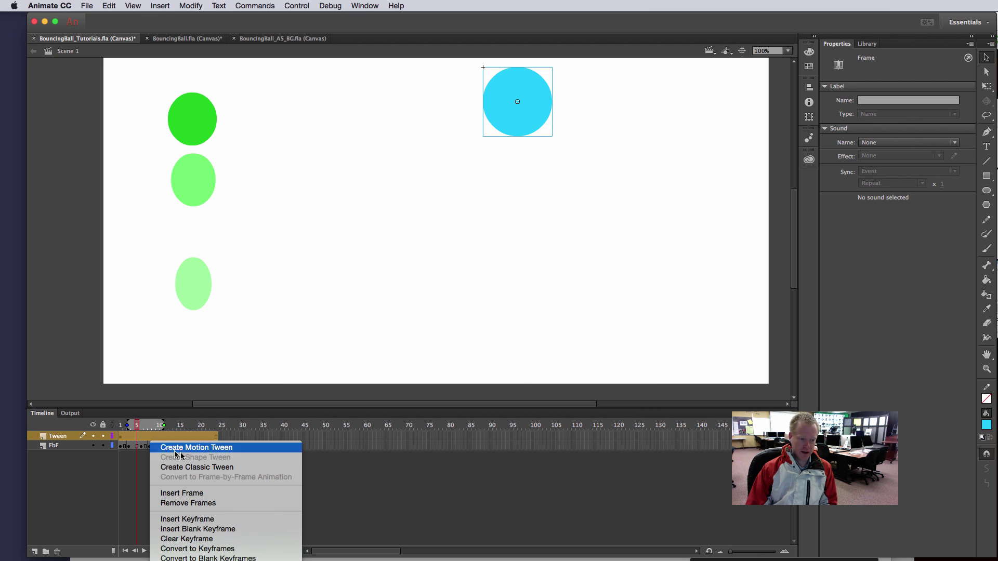
left_click(172, 448)
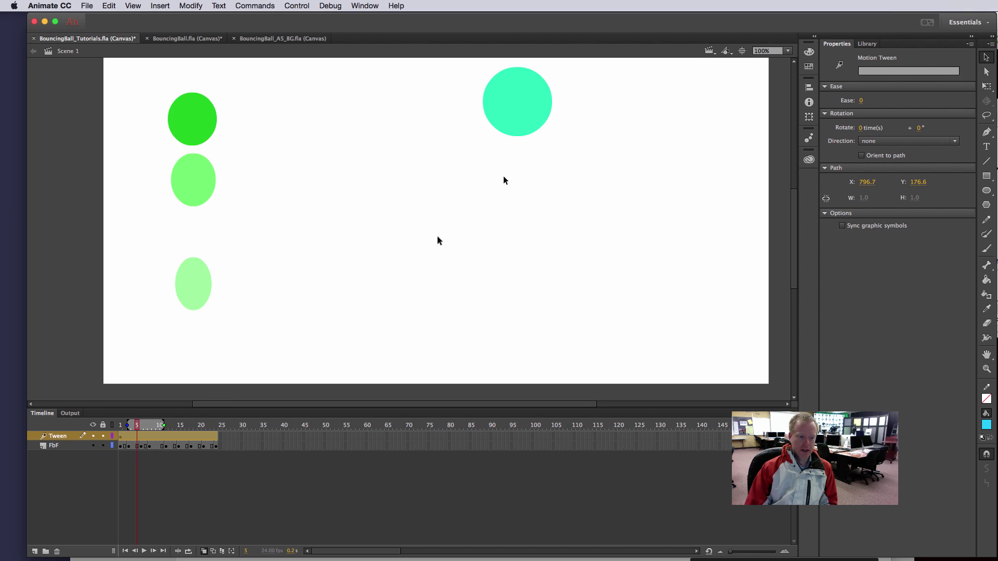
mouse_move(137, 425)
left_mouse_down()
mouse_move(124, 425)
mouse_move(167, 427)
mouse_move(120, 425)
left_mouse_up()
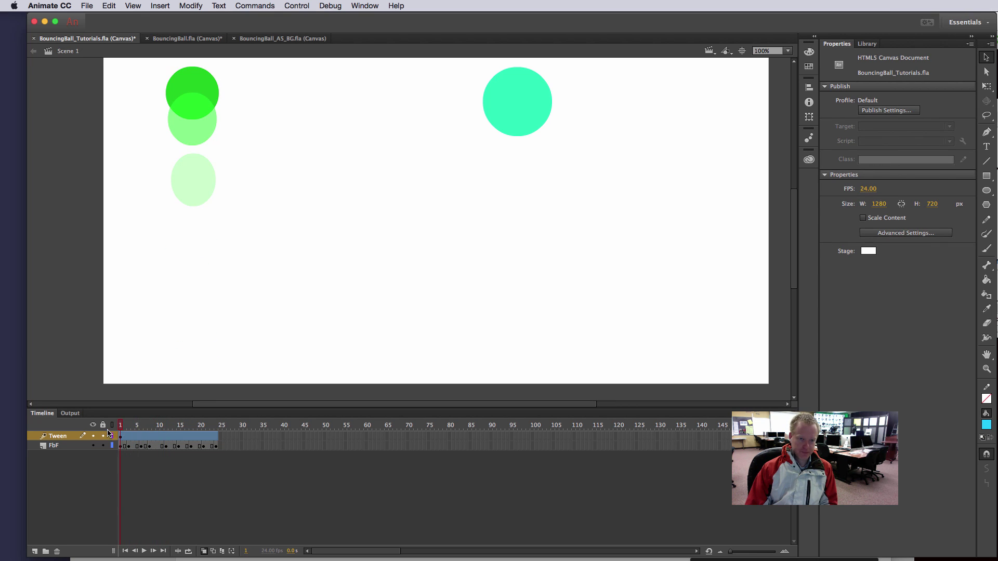
Preview the tween from its first frame, toggling onion skinning off and back on.
left_click(520, 104)
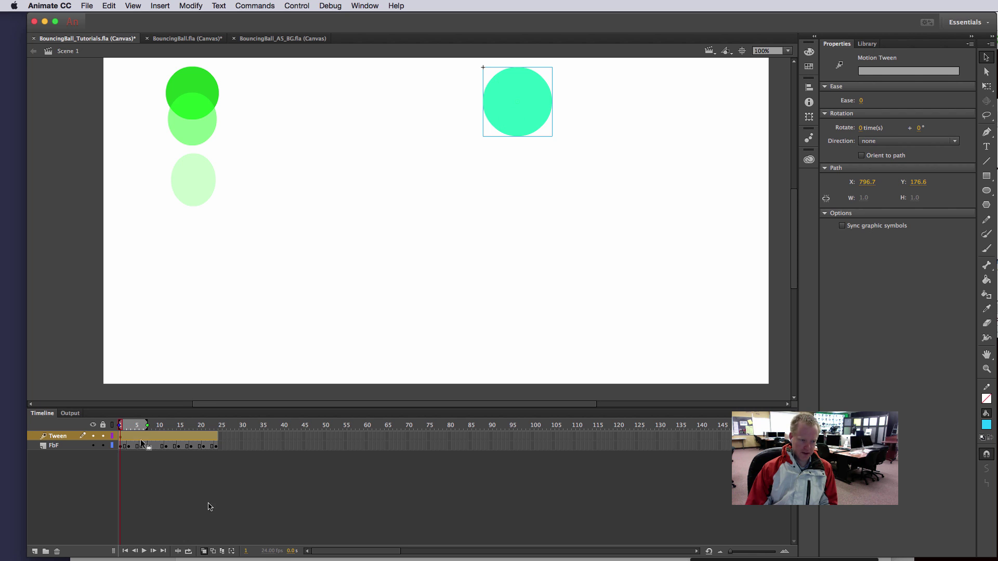
left_click(204, 552)
left_click(204, 552)
key("Return")
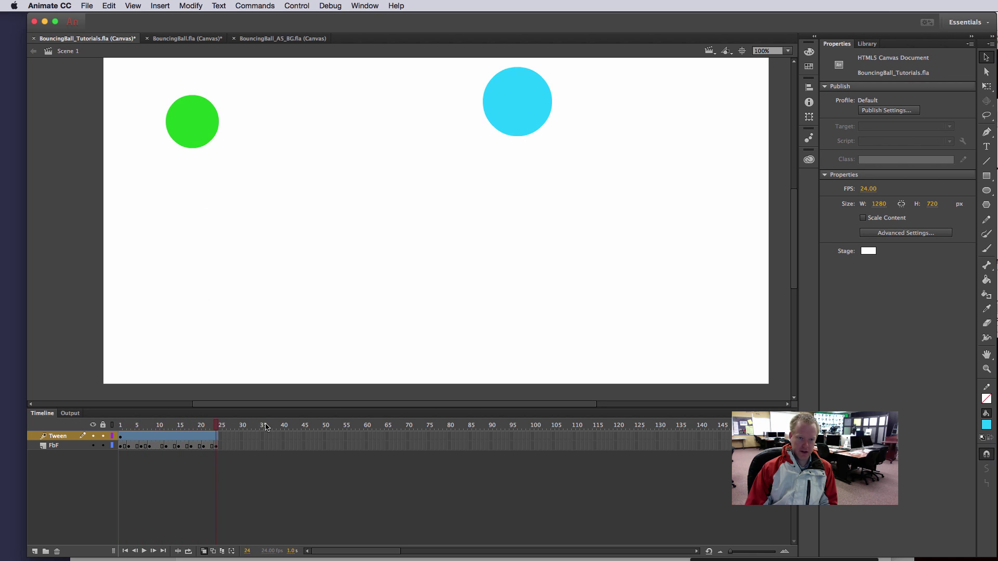
left_click_drag(267, 427, 216, 427)
On frame 24, drag the blue ball straight down to the stage bottom.
left_click(182, 434)
left_click(191, 427)
left_click(221, 436)
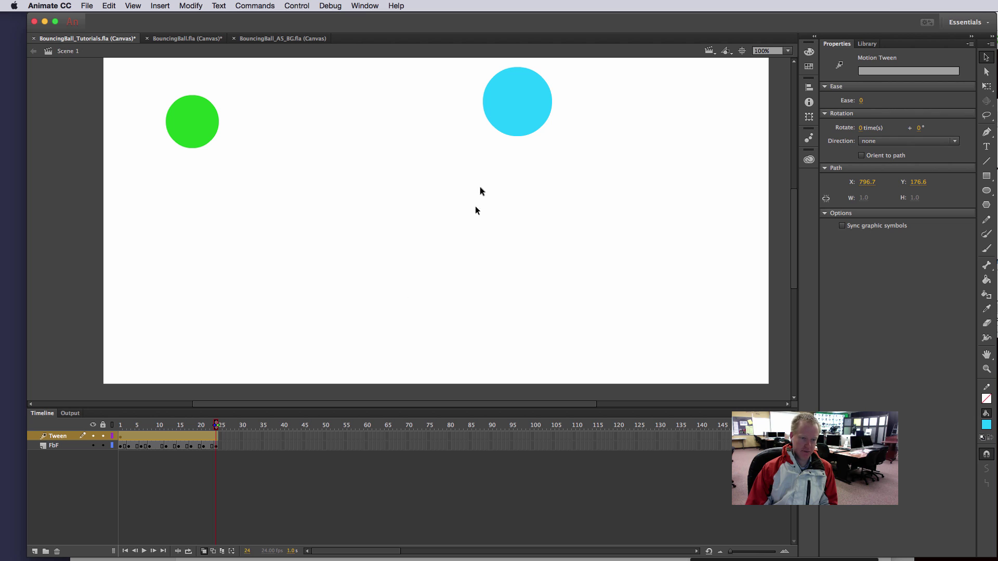
left_click(519, 117)
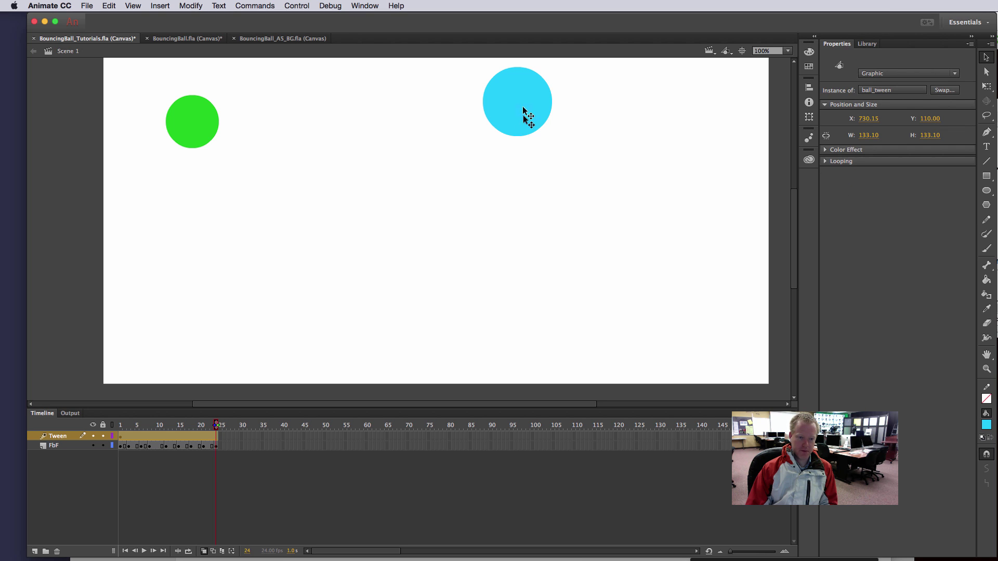
left_click_drag(527, 112, 515, 354)
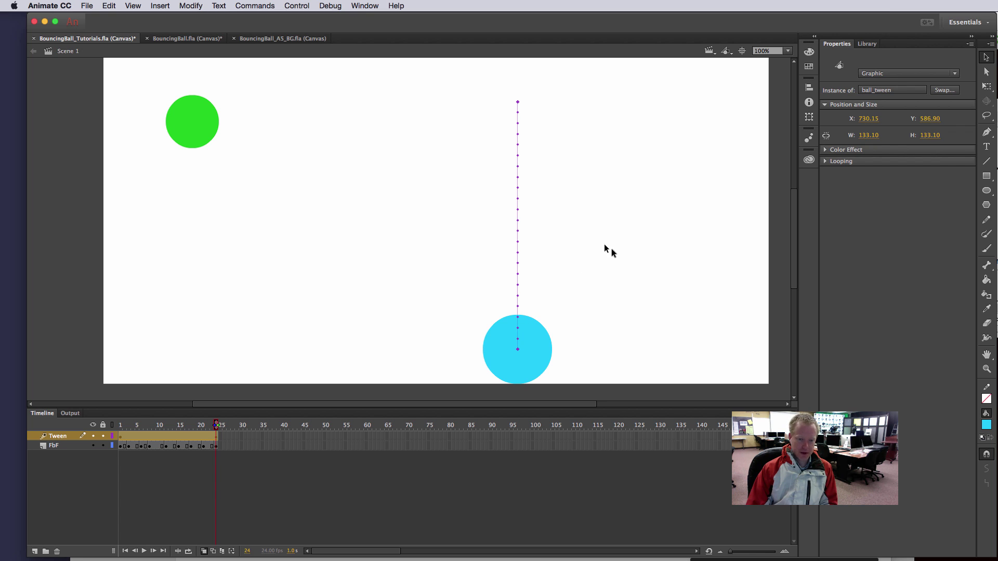
left_click(610, 290)
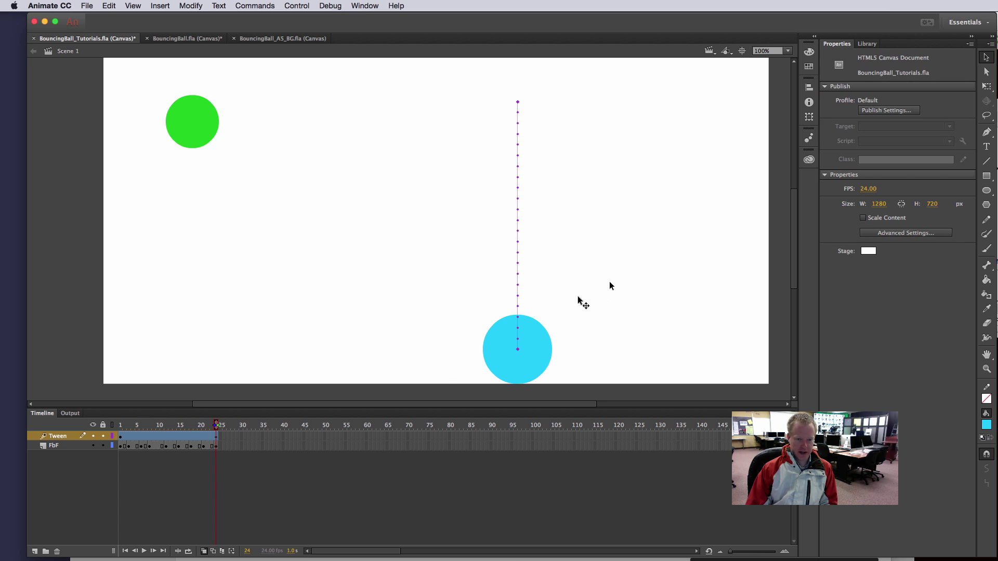
key("alt+shift+o")
left_click_drag(215, 425, 65, 431)
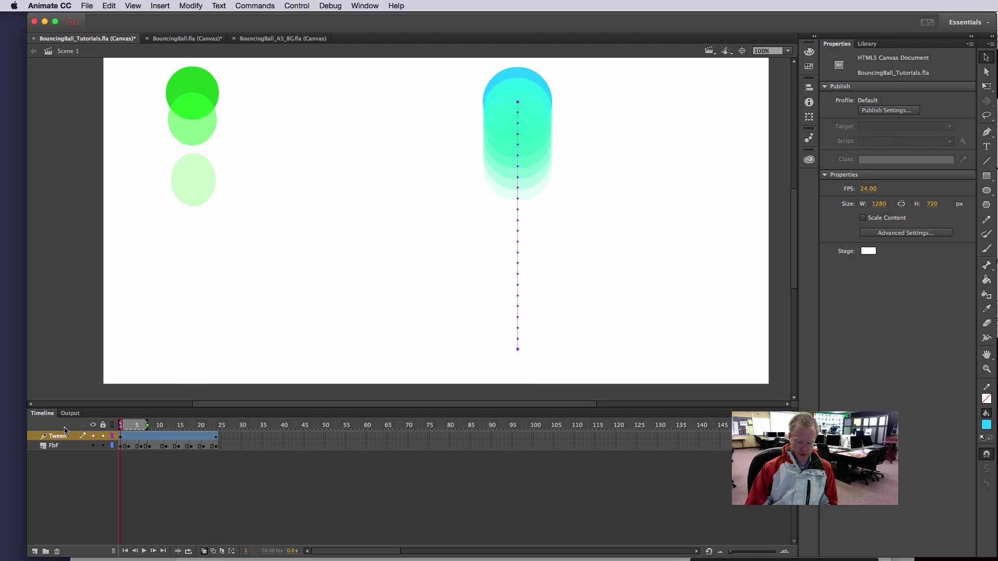
key("Return")
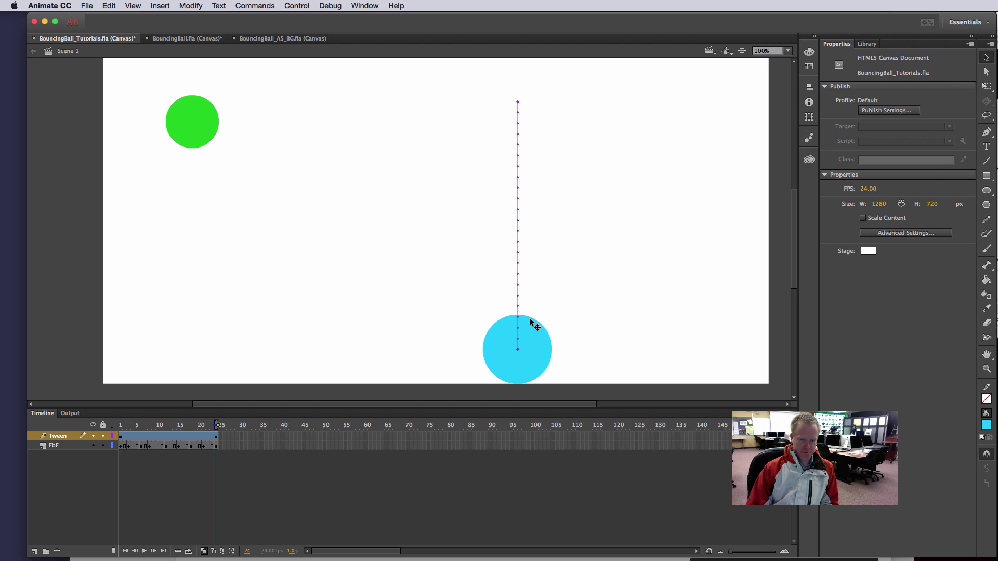
right_click(159, 438)
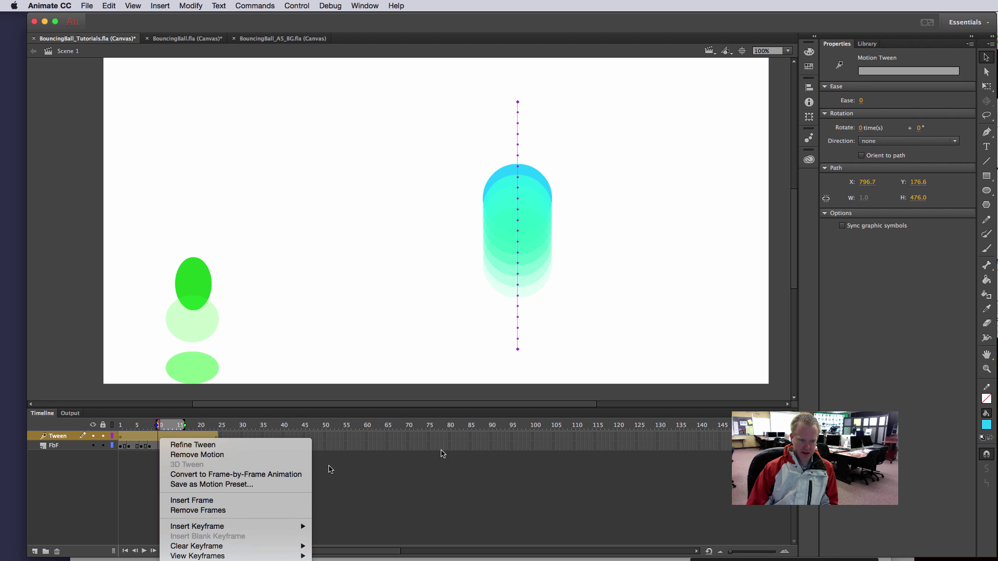
left_click(174, 425)
left_click(124, 425)
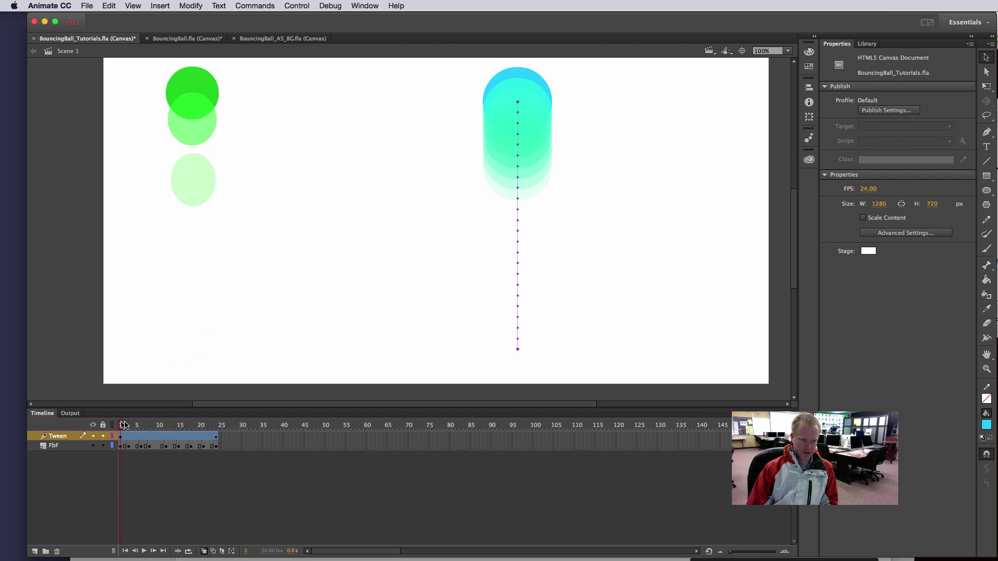
left_click_drag(124, 425, 192, 434)
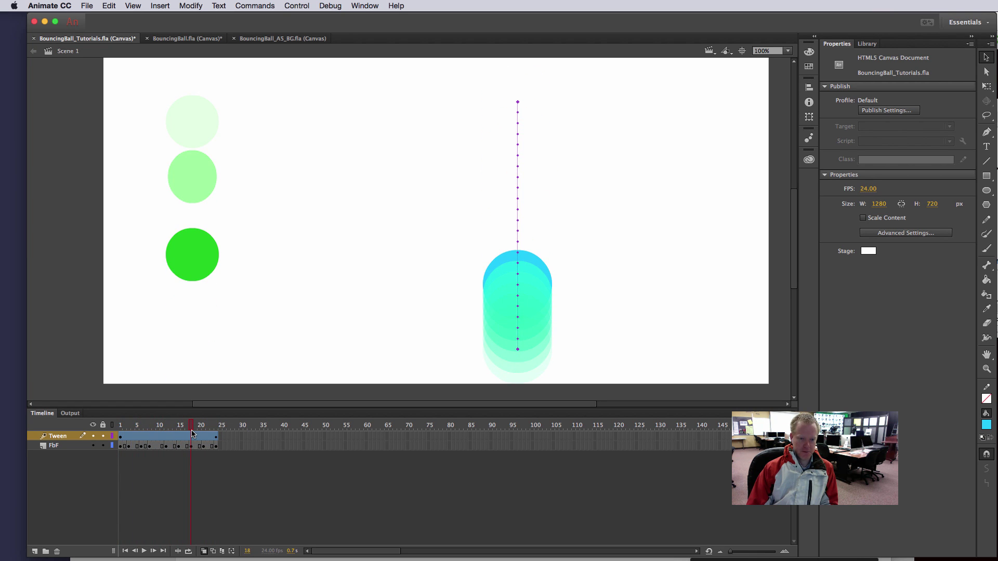
left_click(192, 435)
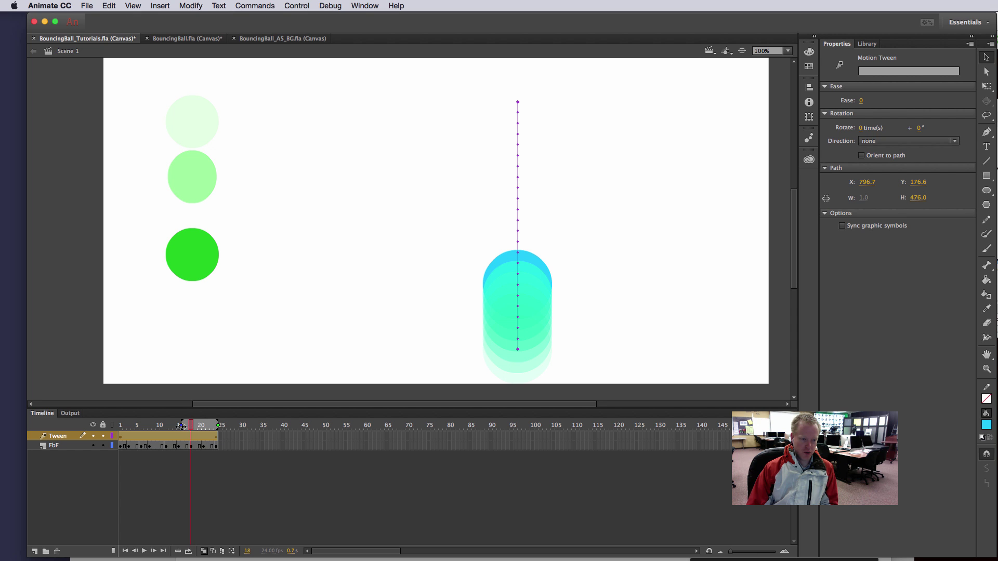
key("Return")
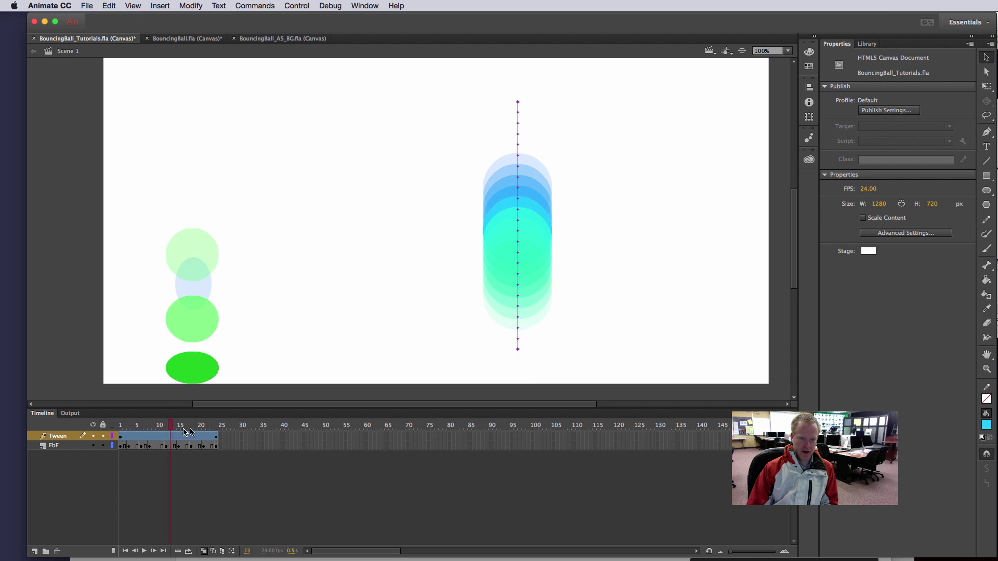
left_click(191, 436)
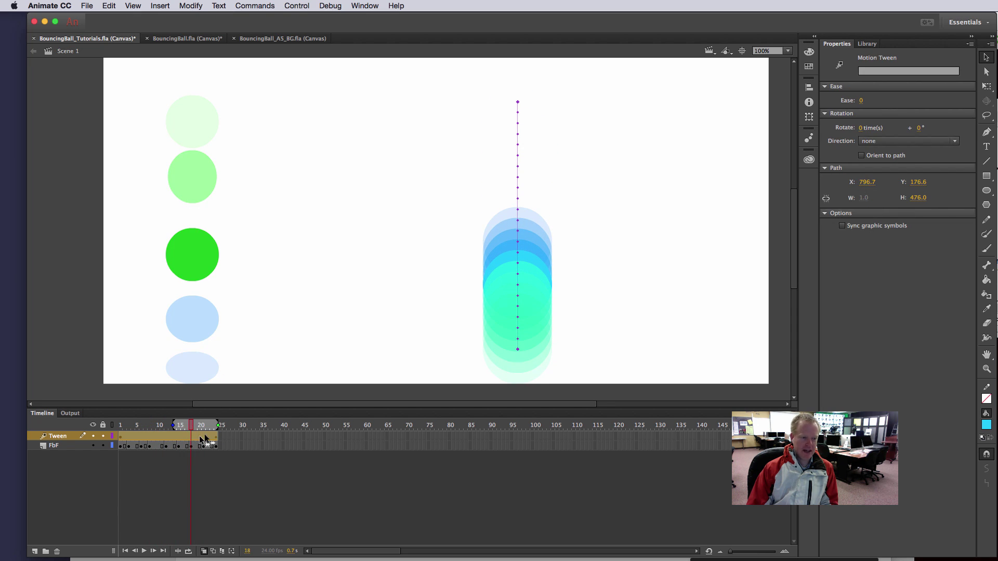
key("Return")
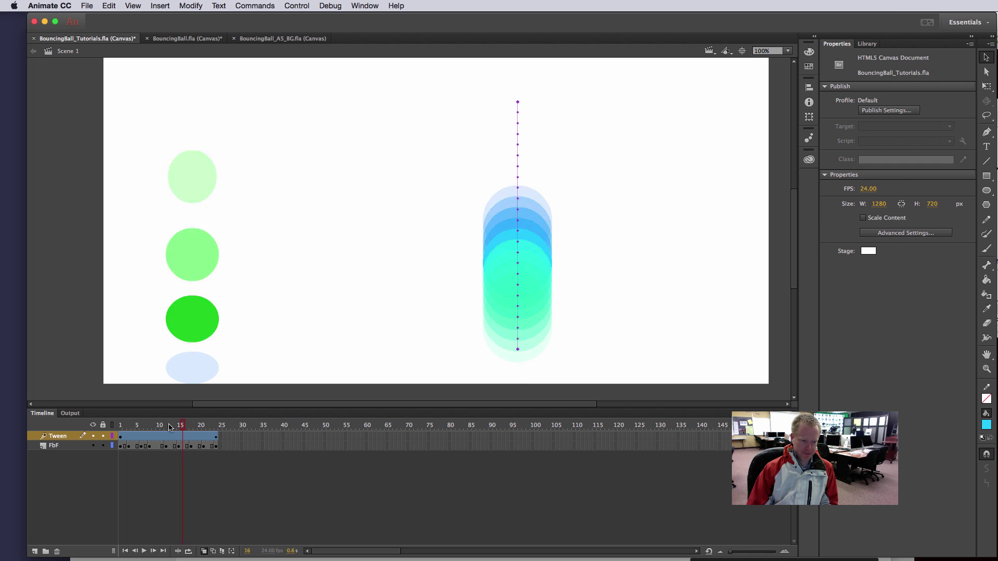
left_click(128, 436)
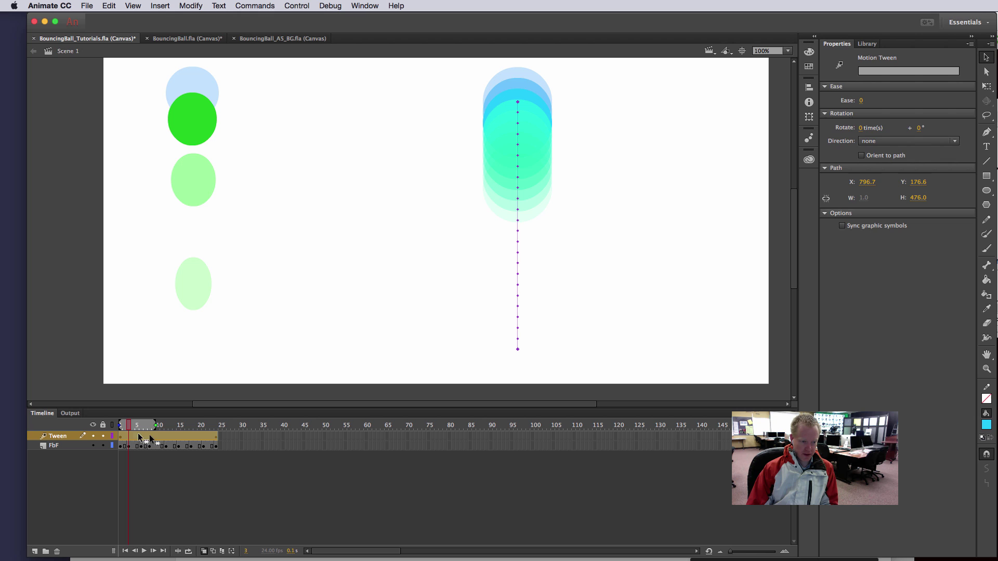
left_click(234, 462)
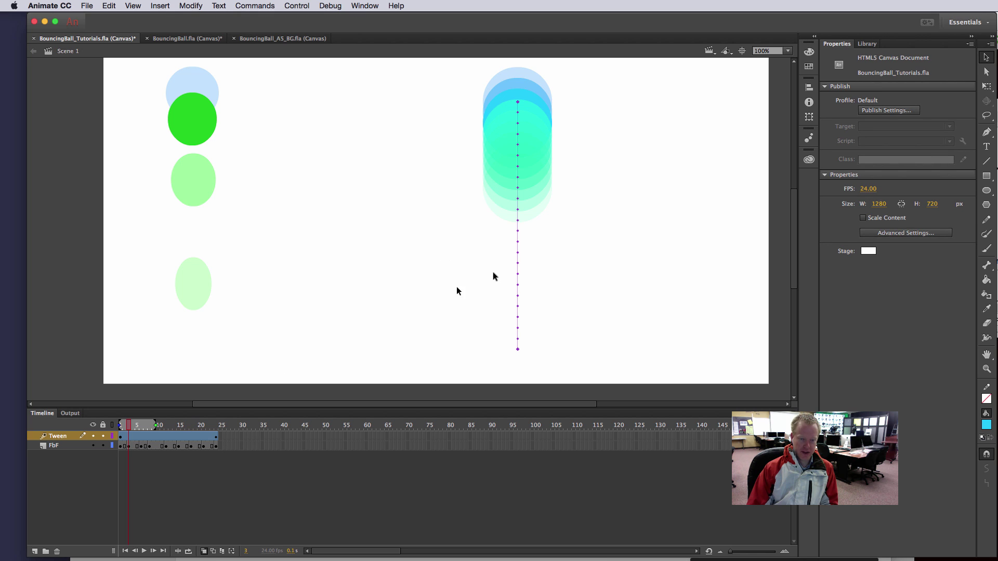
left_click(205, 551)
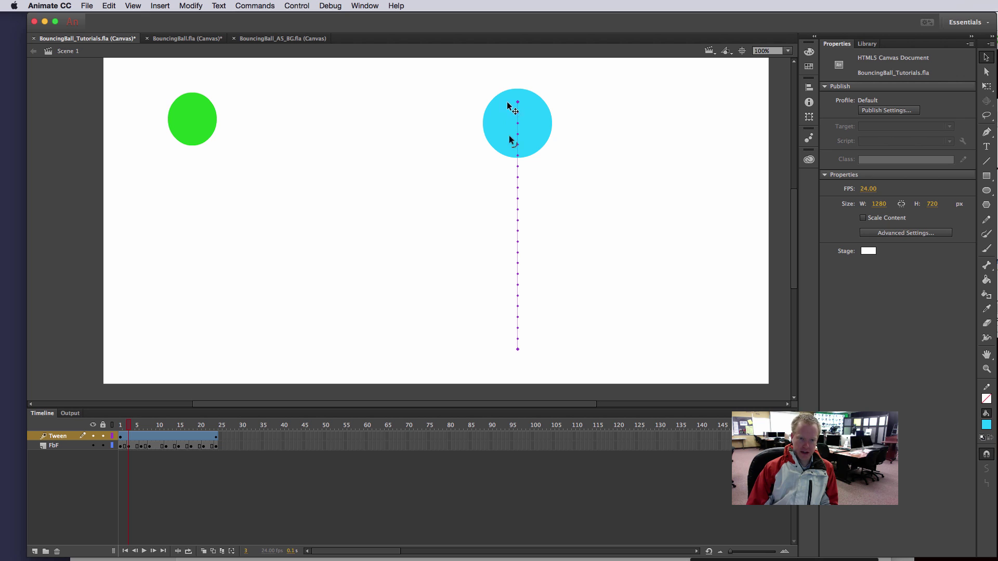
left_click(119, 437)
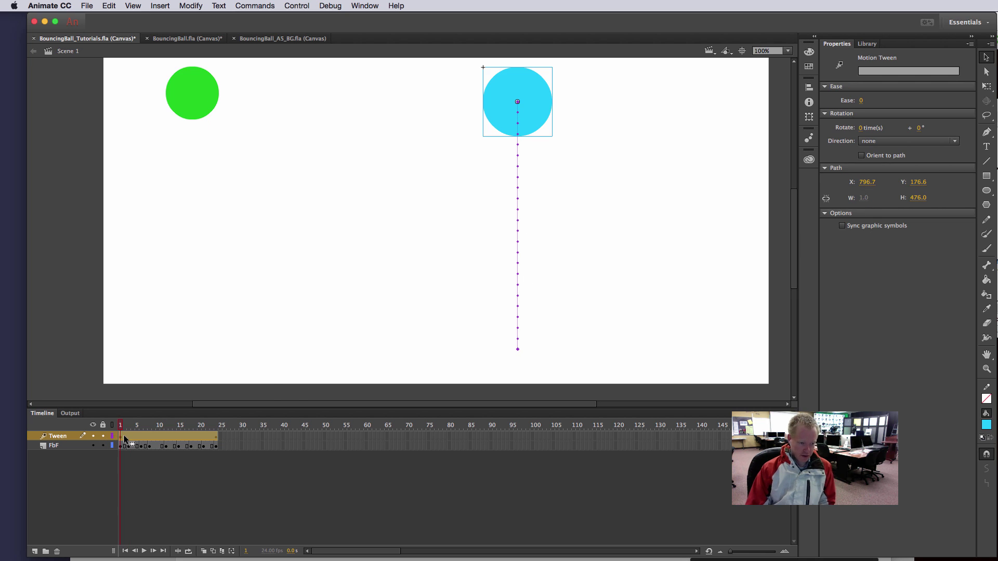
left_click(216, 427)
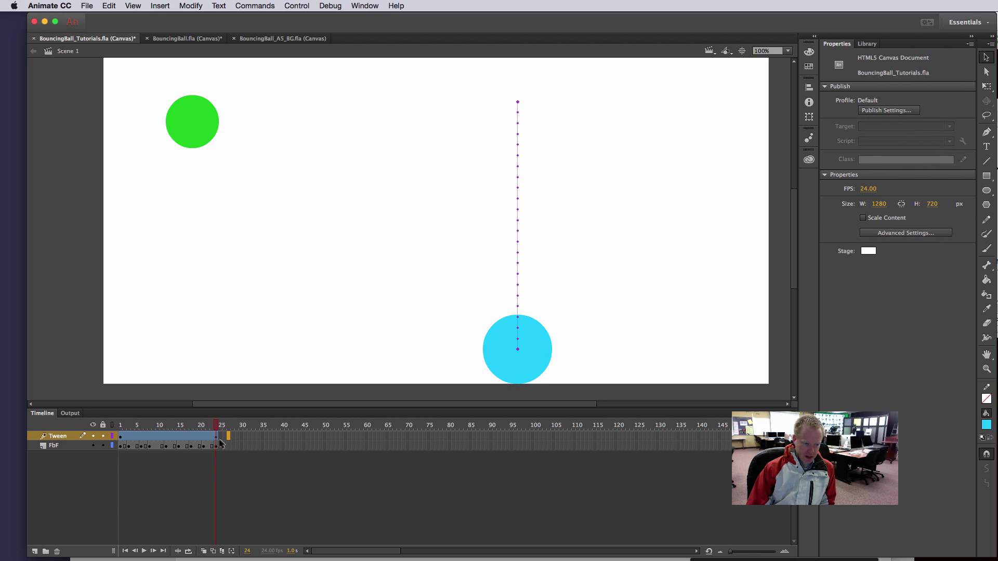
key("comma")
key("comma")
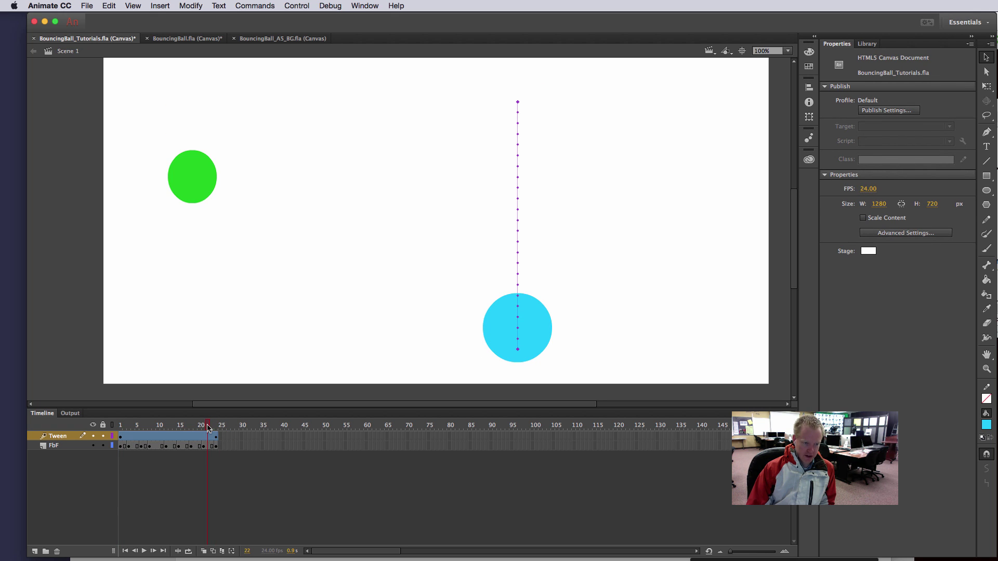
left_click(218, 426)
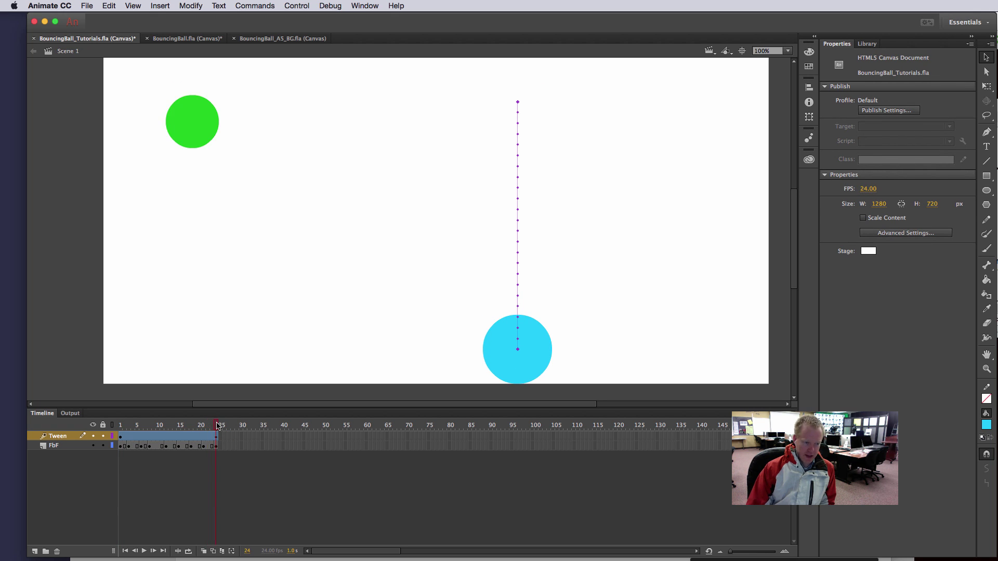
left_click(122, 439)
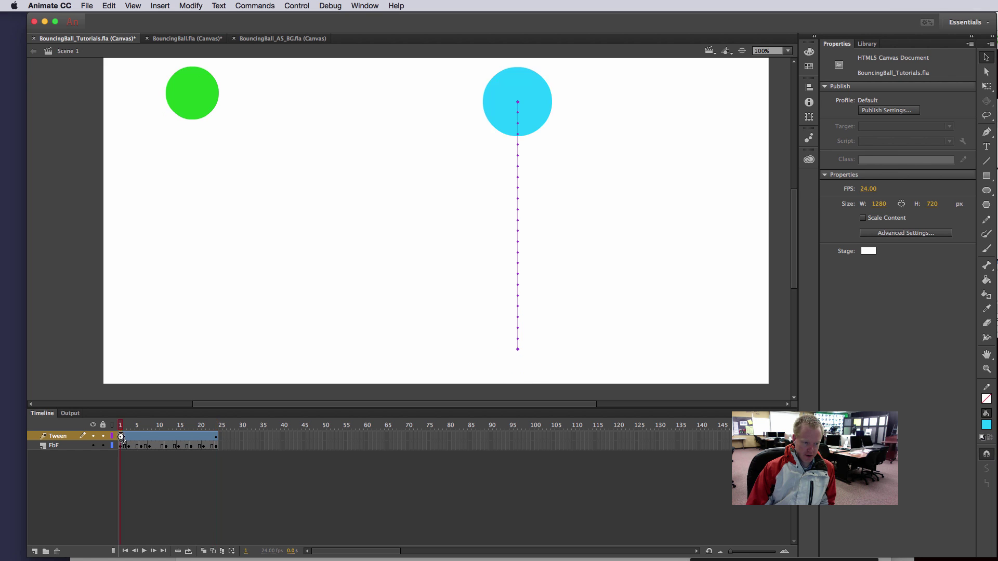
left_click(216, 439)
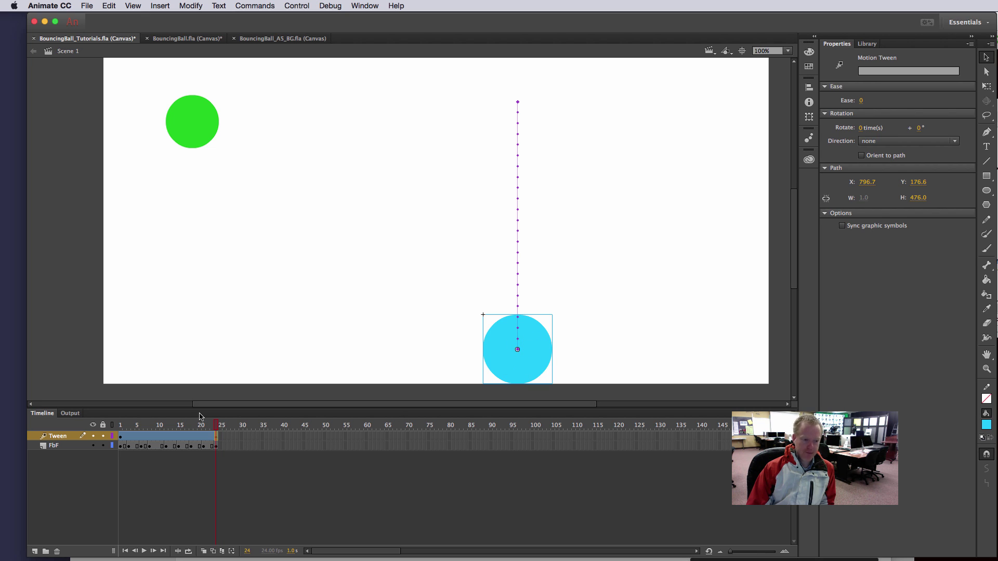
key("Return")
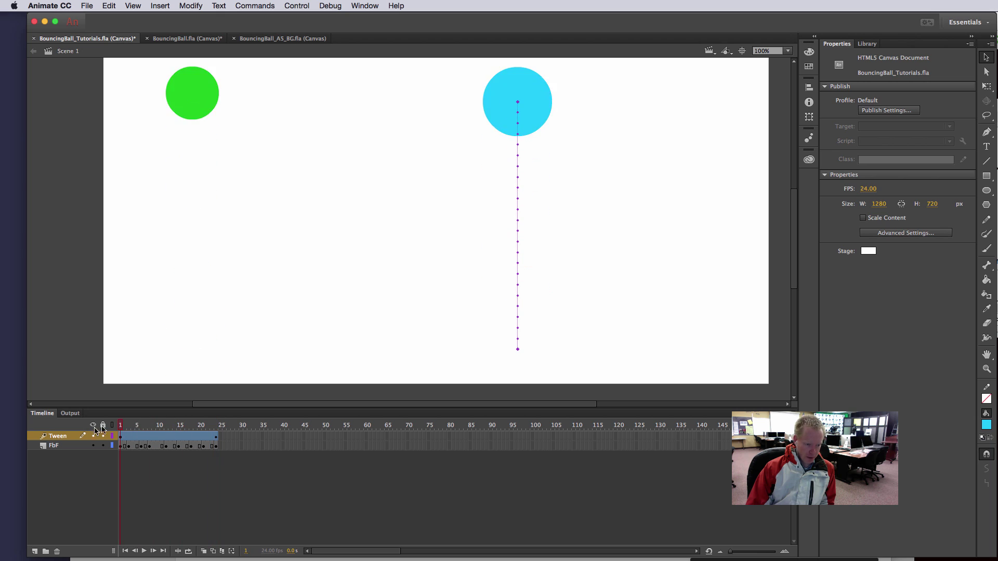
Open the Tween layer's Motion Editor, select the Location Y curve, and show ease presets.
double_click(148, 438)
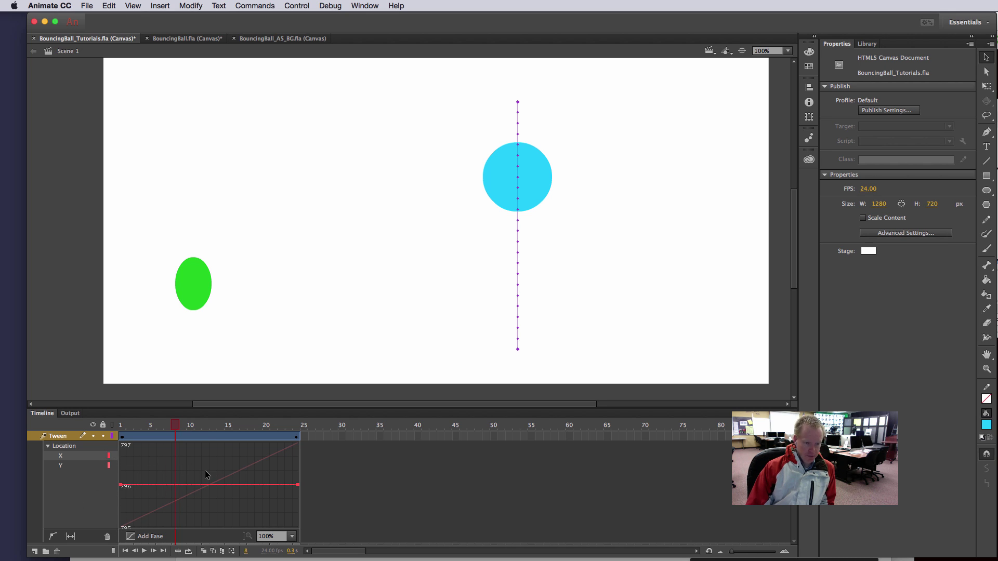
left_click(63, 465)
left_click(69, 457)
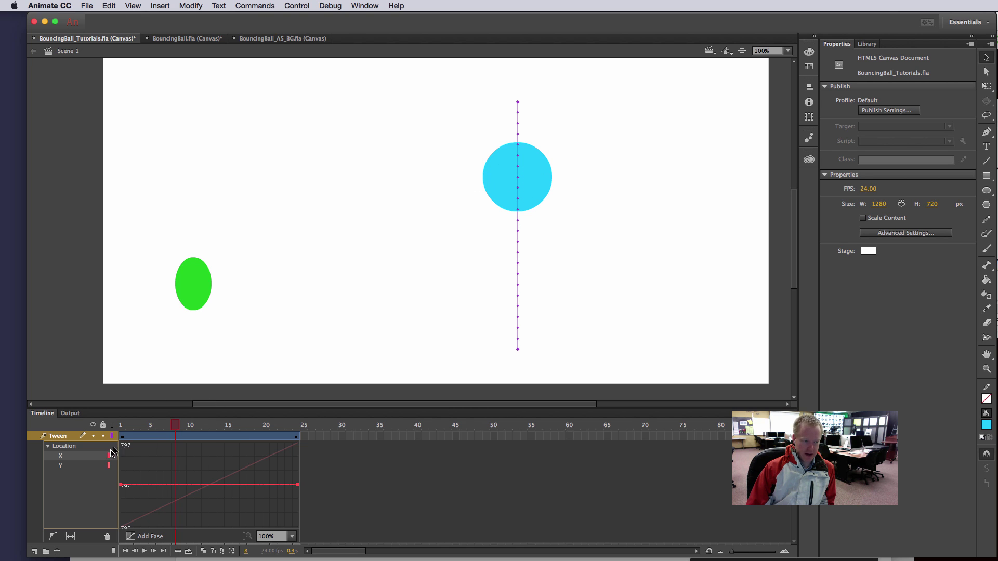
left_click(93, 466)
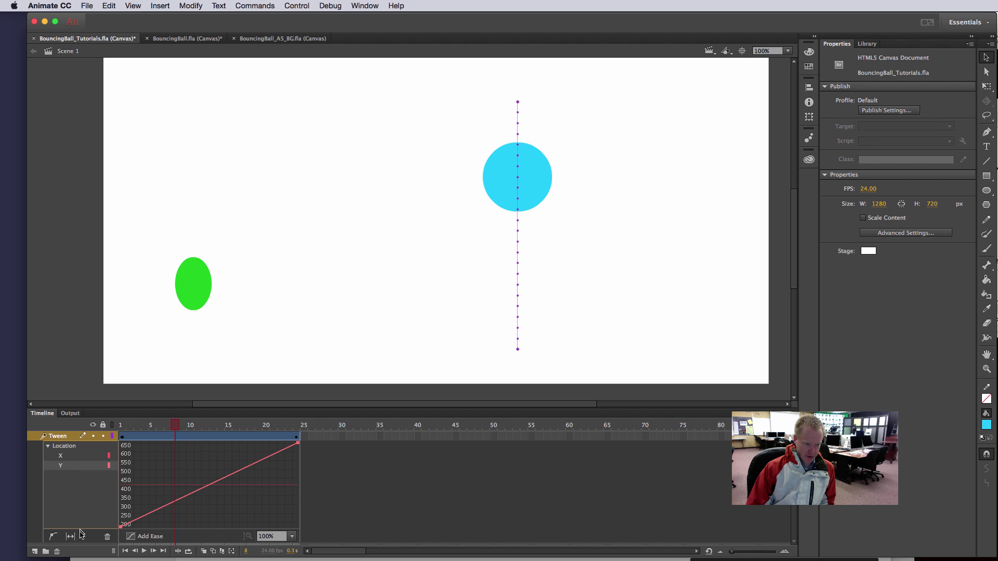
left_click(150, 537)
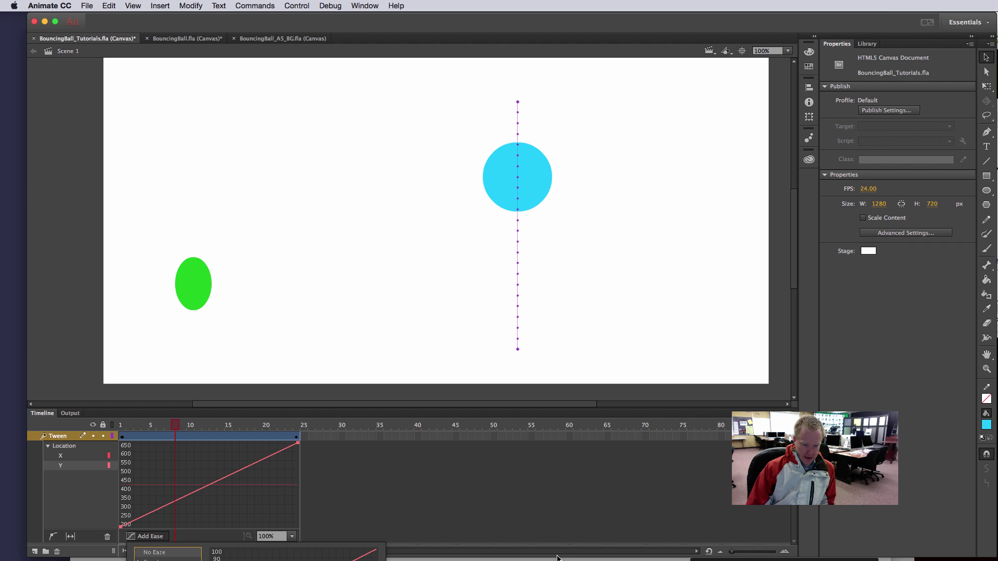
Apply a BounceIn ease with easing strength 10 to the ball's Y motion.
left_click_drag(557, 557, 553, 460)
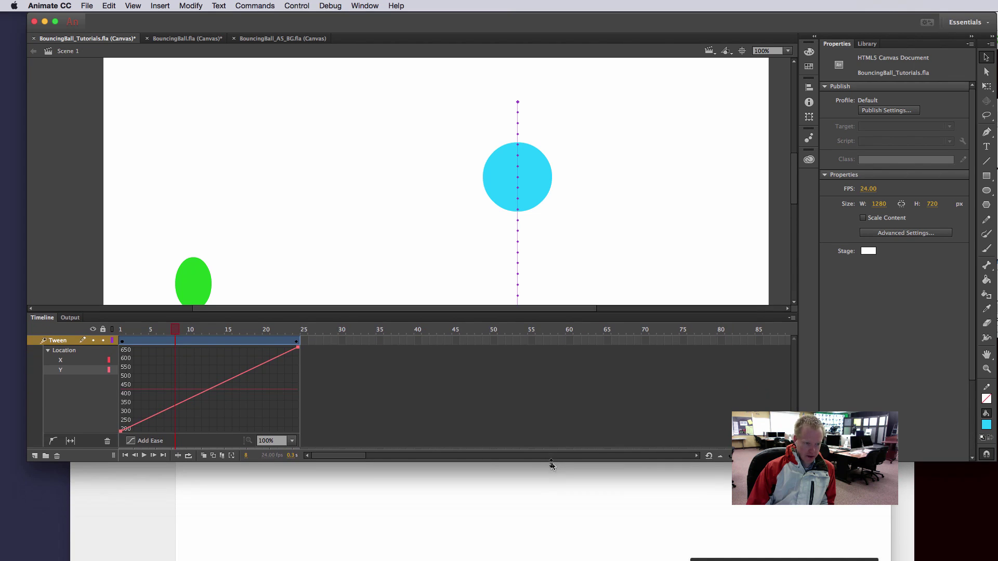
left_click(147, 441)
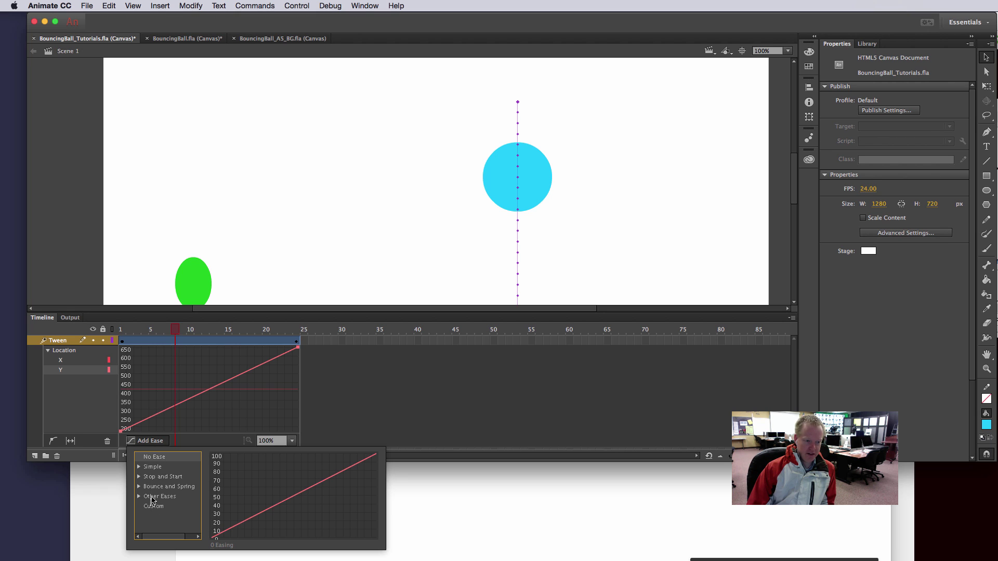
left_click(158, 490)
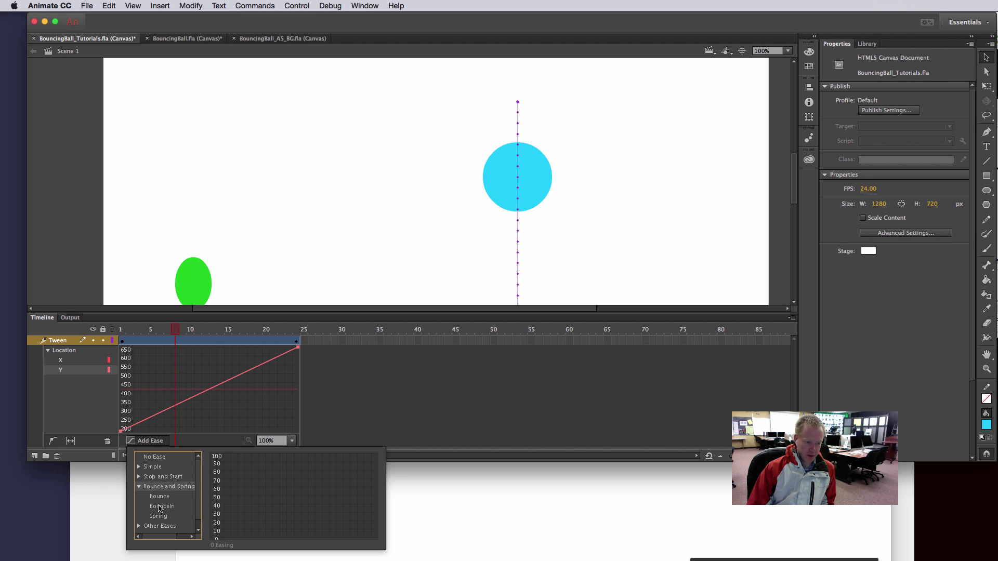
left_click(160, 507)
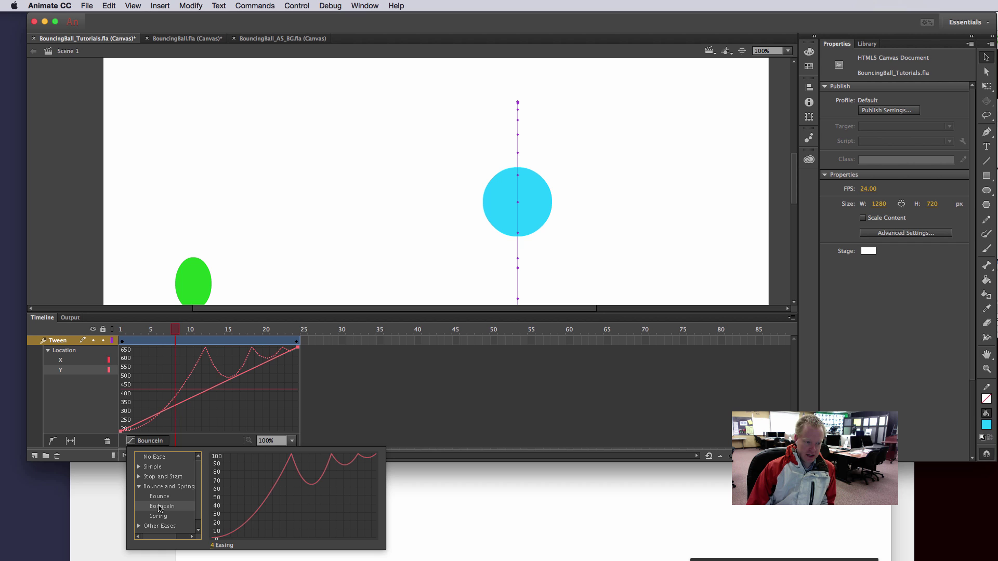
left_click(214, 546)
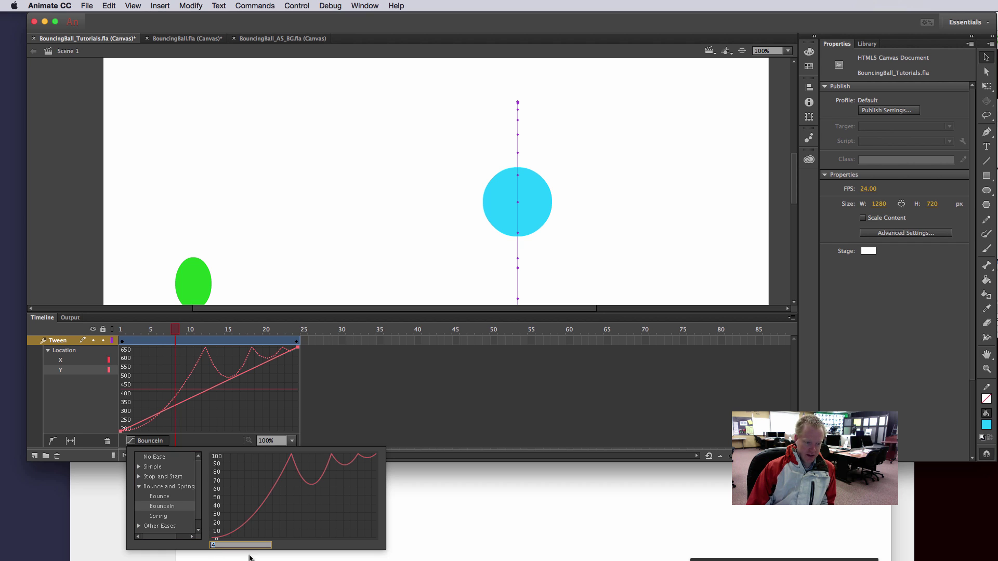
type("10")
key("Return")
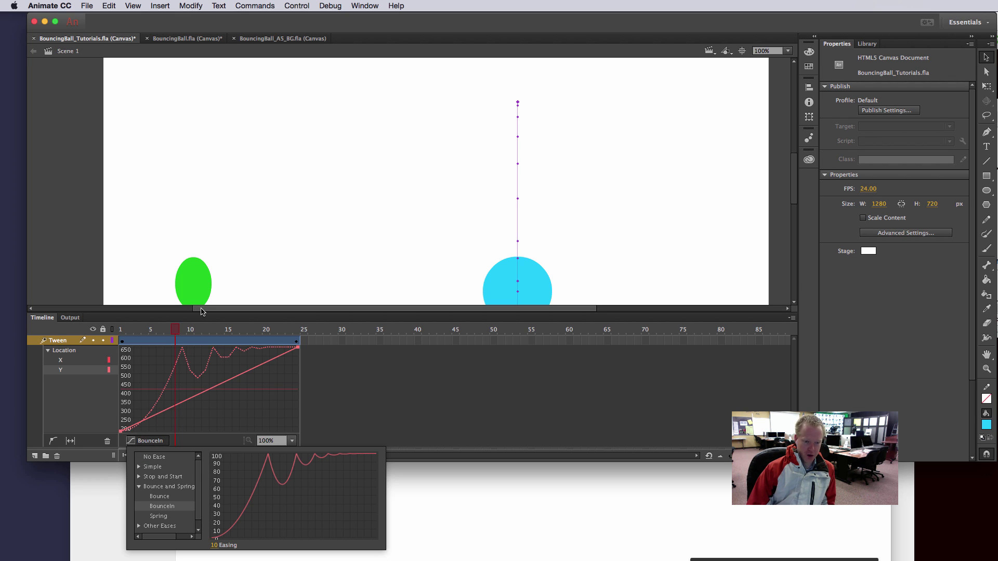
double_click(164, 507)
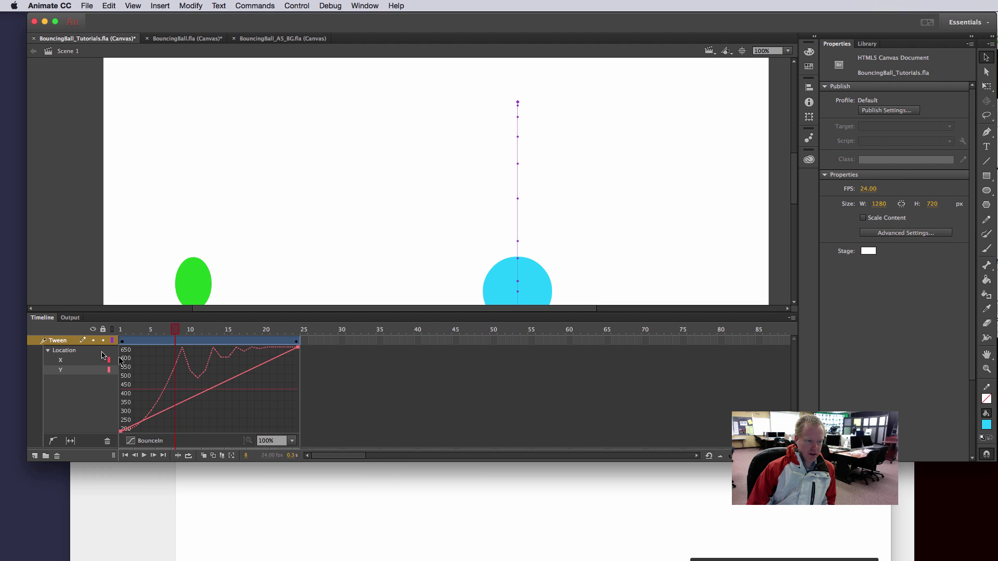
Play the bounce from frame 1 and from frame 4, then reopen the ease presets.
left_click(122, 330)
key("Return")
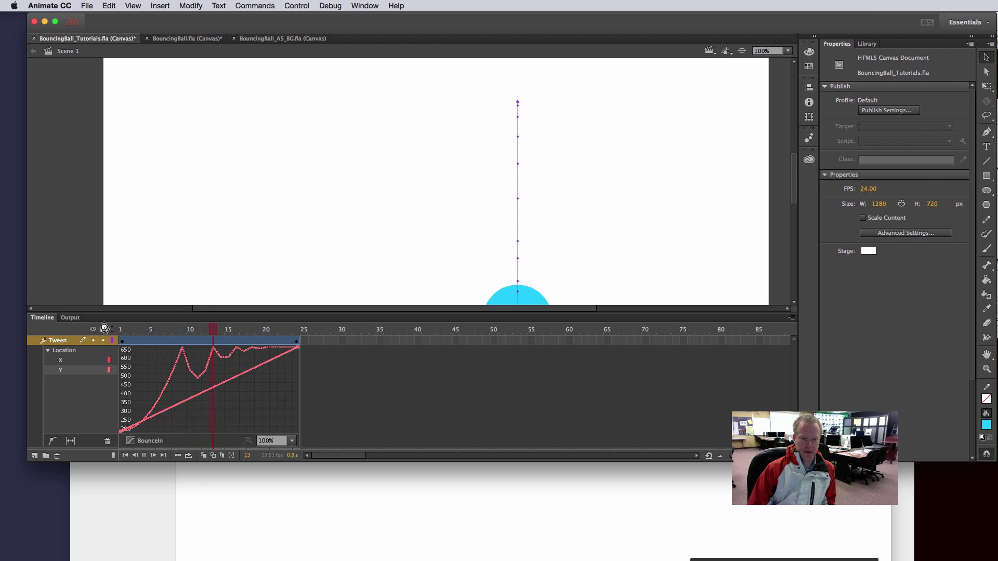
key("super+minus")
left_click(138, 342)
key("Return")
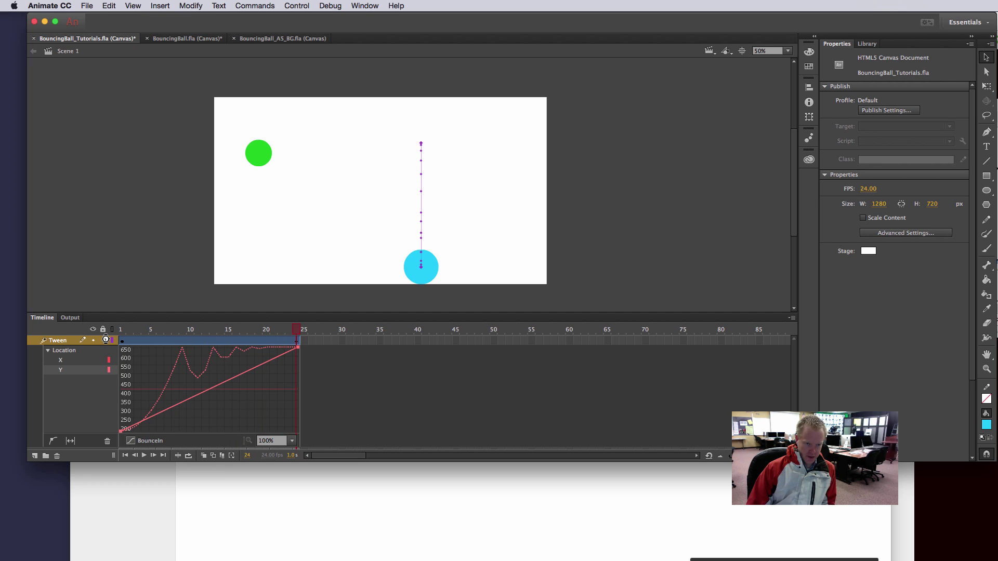
key("Return")
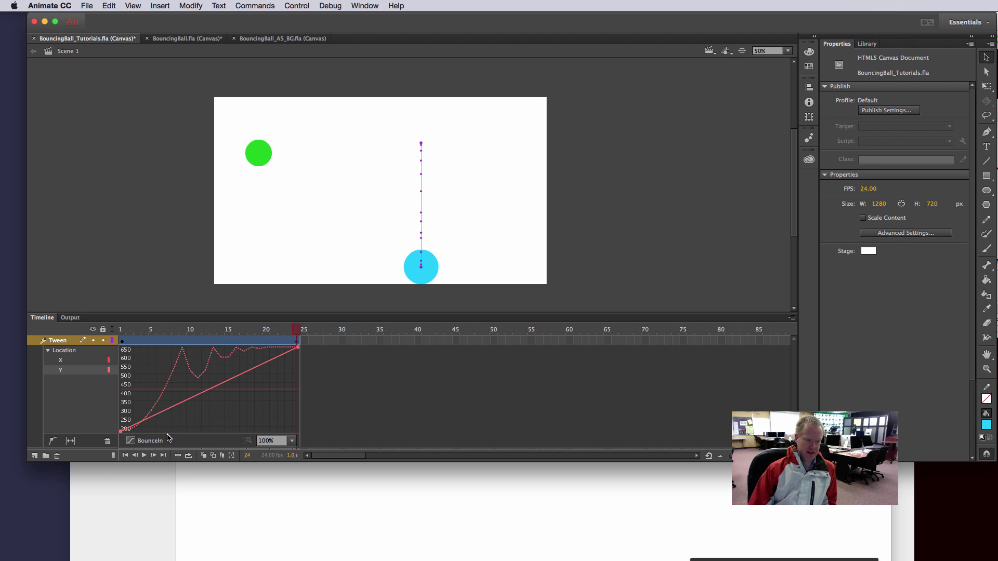
left_click(151, 442)
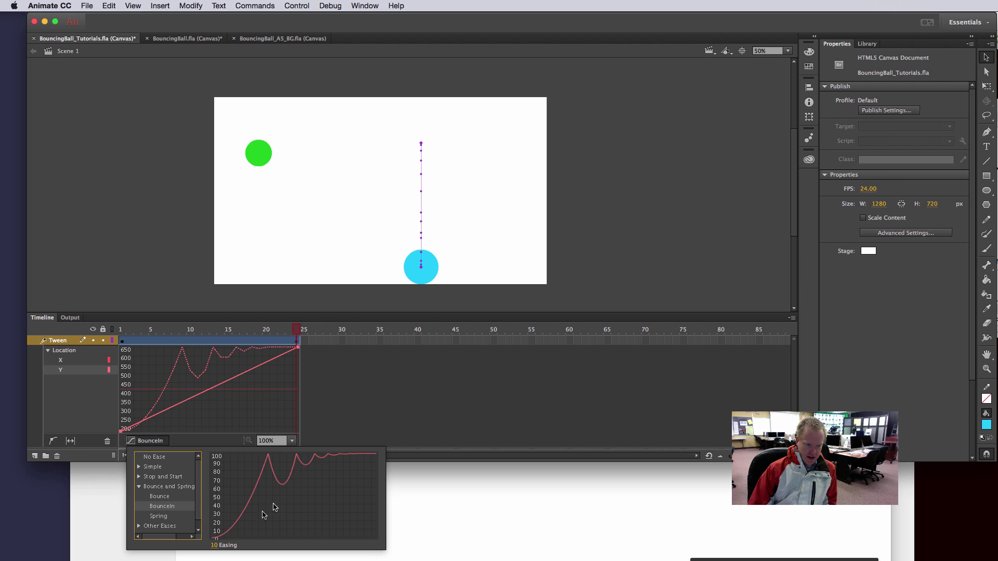
Set the BounceIn easing to 2 and replay the animation from frame 1.
left_click(214, 545)
type("2")
key("Return")
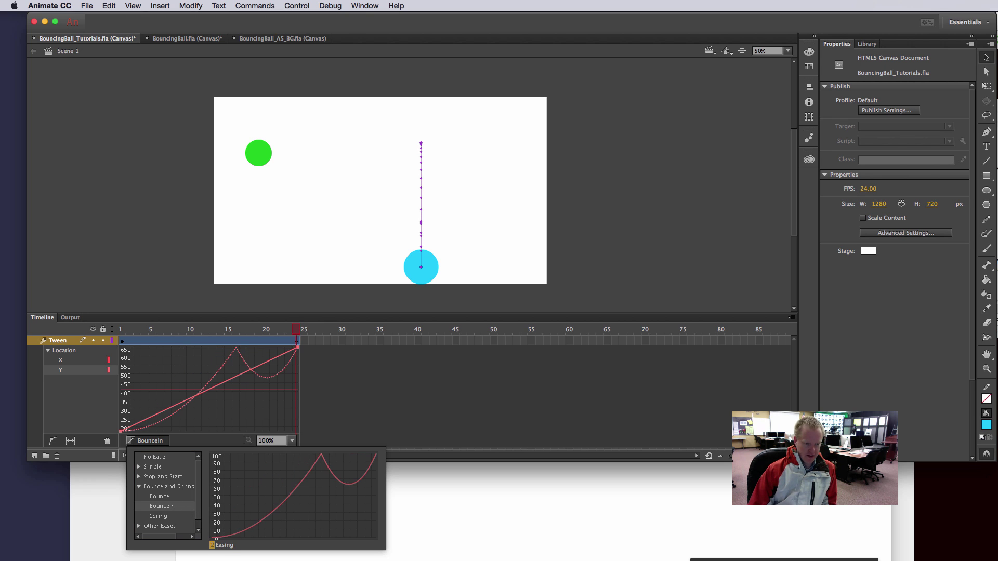
left_click(156, 445)
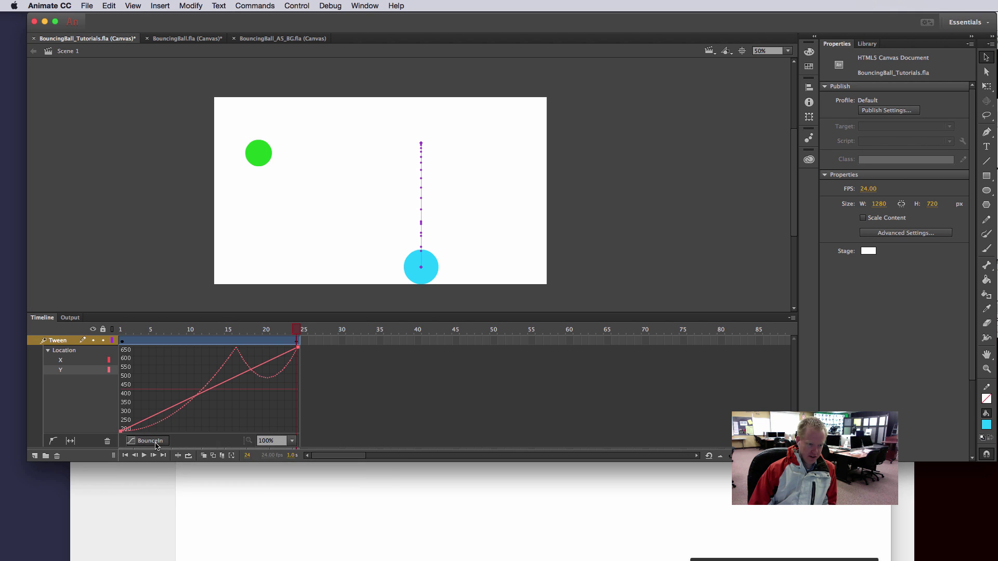
left_click(156, 441)
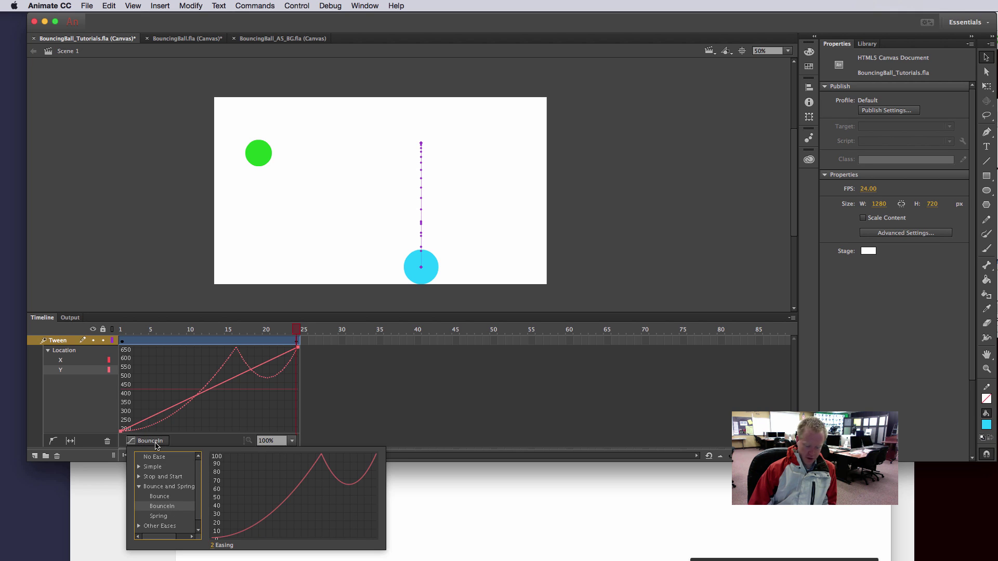
left_click(165, 508)
left_click(121, 332)
key("Return")
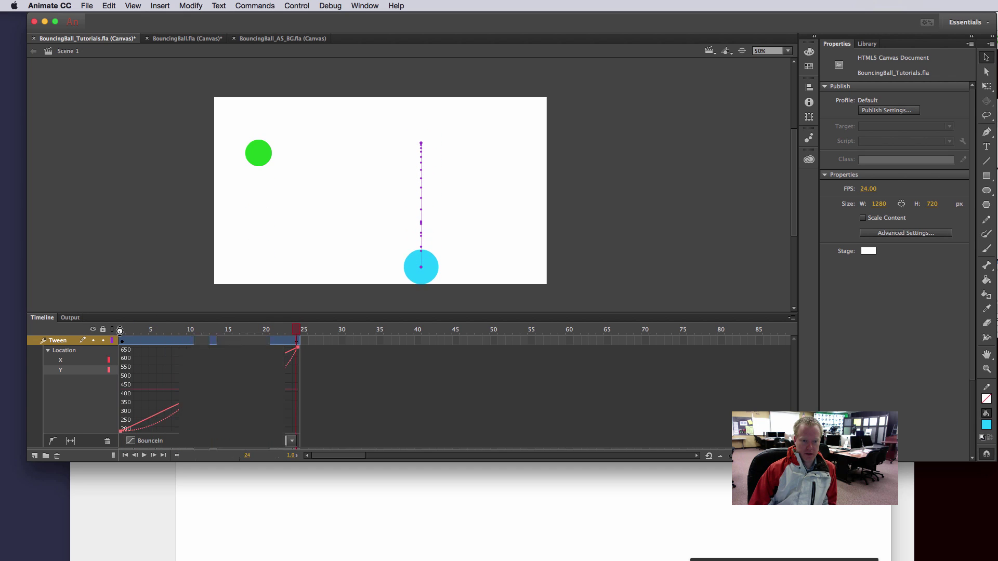
key("Return")
Raise the easing to 3, collapse the Motion Editor, and replay from frame 1.
left_click(149, 441)
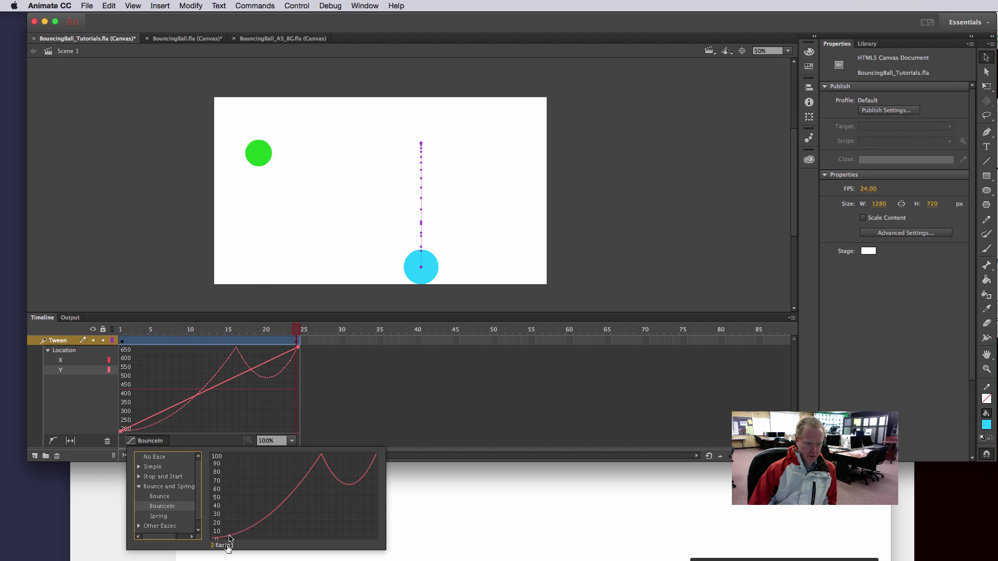
left_click_drag(214, 548, 179, 338)
key("Return")
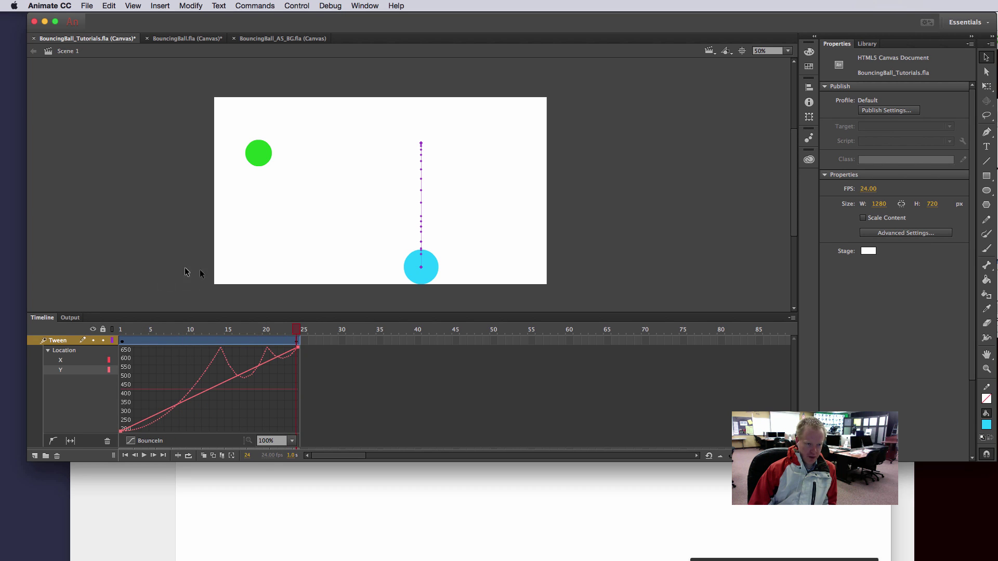
double_click(158, 341)
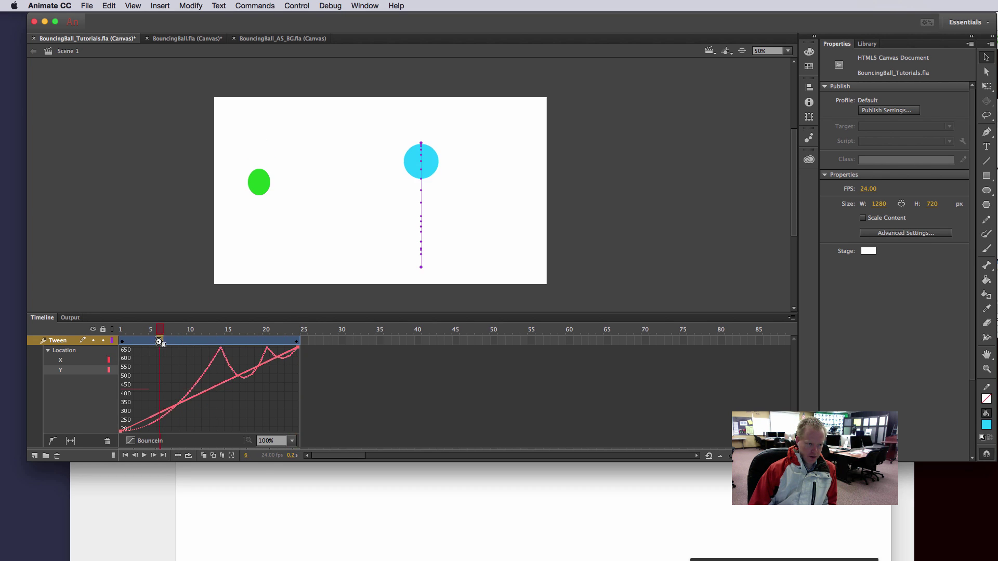
left_click_drag(143, 329, 97, 329)
key("Return")
Replay the BounceIn tween from frame 1, then bring up the tween's ease presets.
left_click_drag(157, 329, 96, 335)
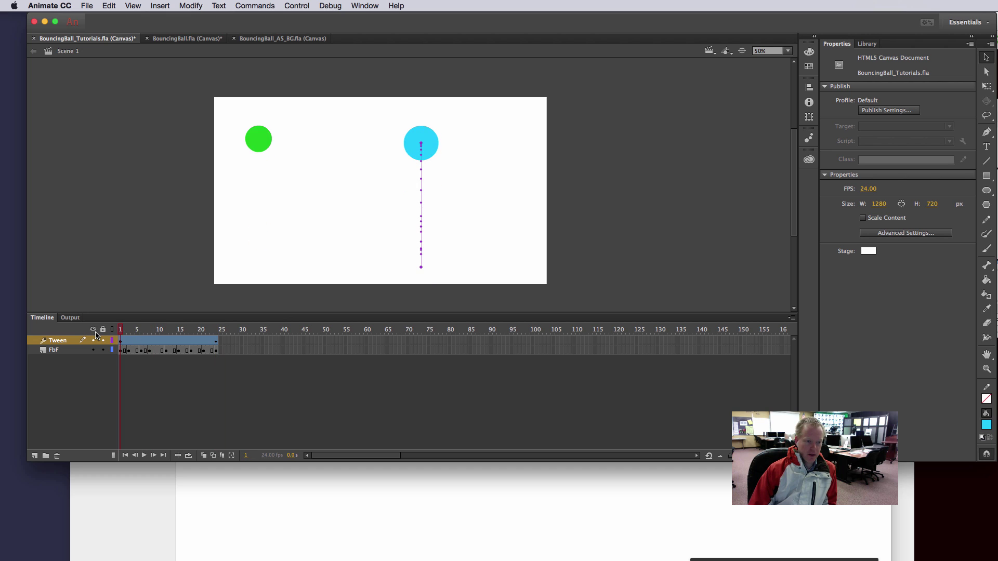
key("Return")
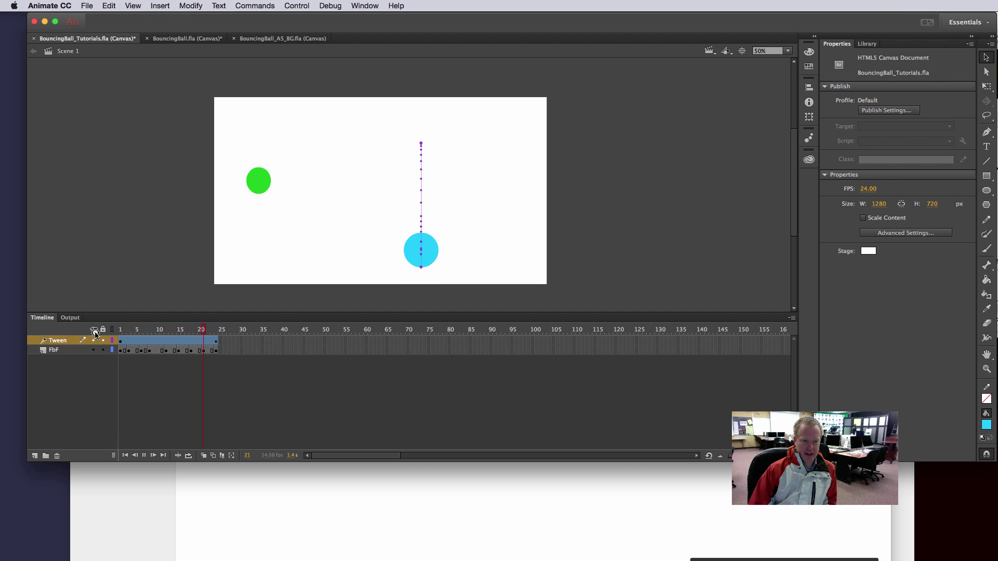
double_click(143, 341)
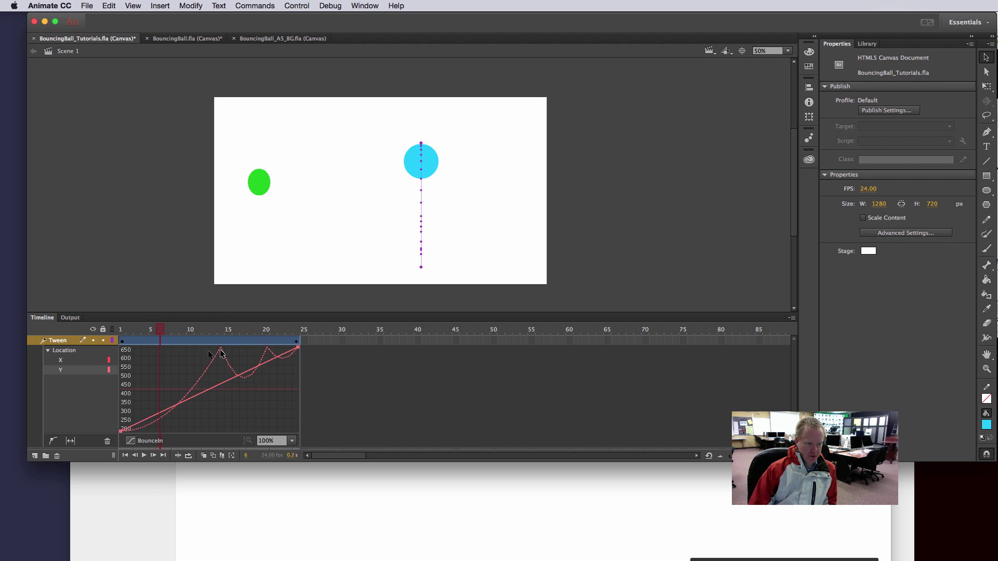
left_click(147, 441)
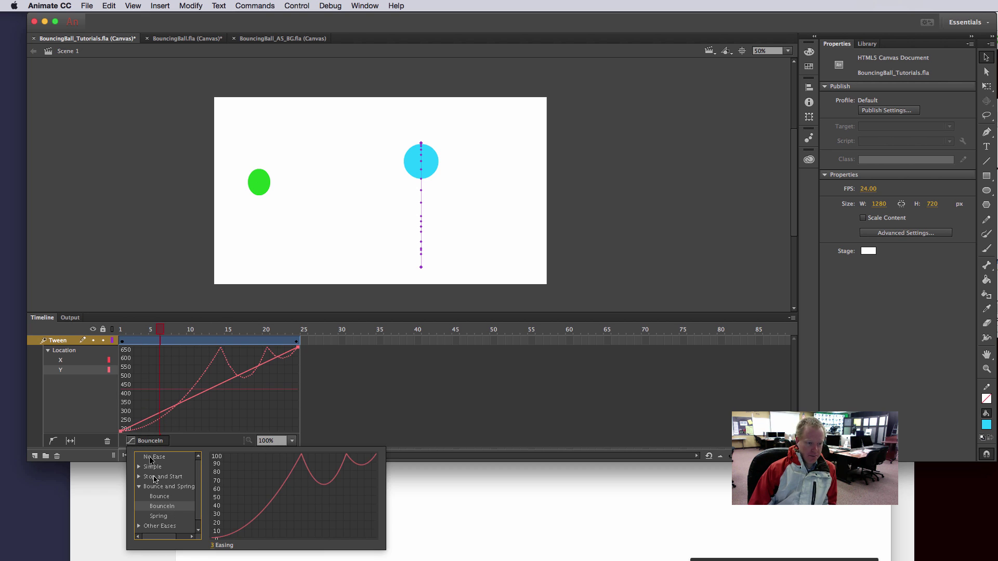
Browse the Simple, Stop and Start, Bounce and Spring, and Other Eases preset categories.
left_click(139, 467)
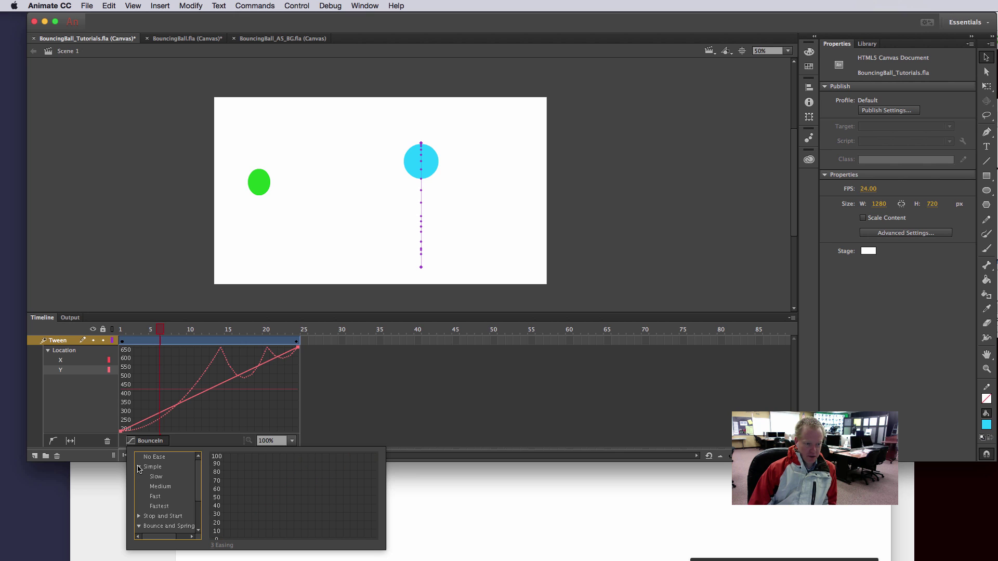
left_click(138, 467)
left_click(139, 477)
left_click(139, 477)
left_click(140, 487)
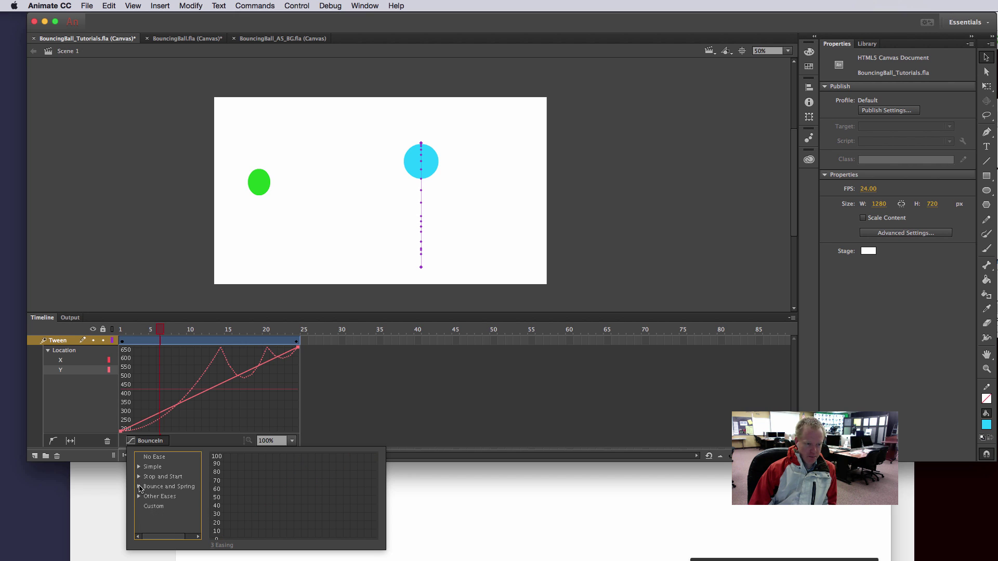
left_click(139, 487)
left_click(140, 487)
left_click(139, 497)
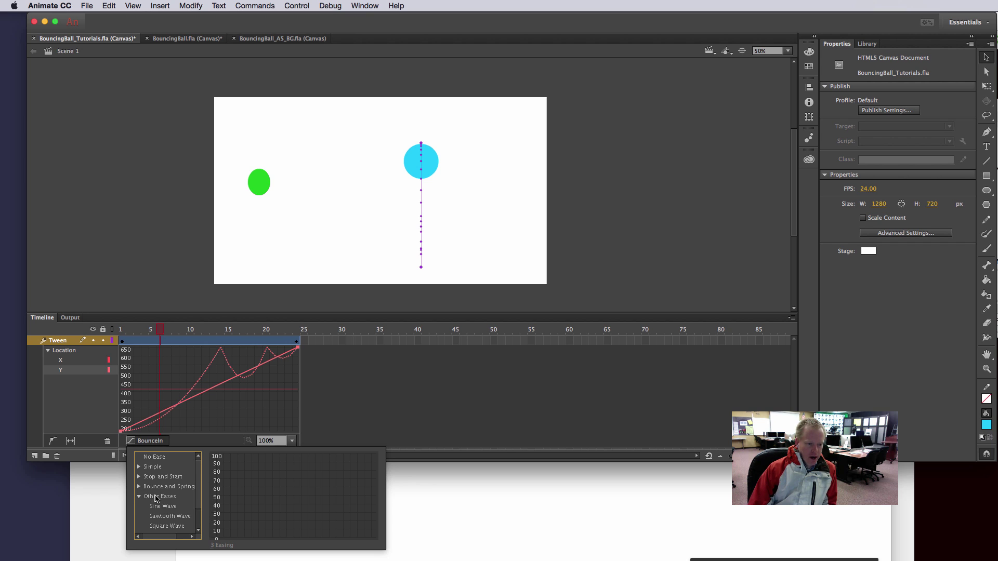
scroll(156, 498, "down", 3)
left_click(140, 469)
Switch to a Custom ease and shape its curve for a quick drop with a slight rebound.
left_click(153, 506)
mouse_move(273, 509)
left_mouse_down()
mouse_move(276, 472)
mouse_move(260, 488)
mouse_move(265, 496)
left_mouse_up()
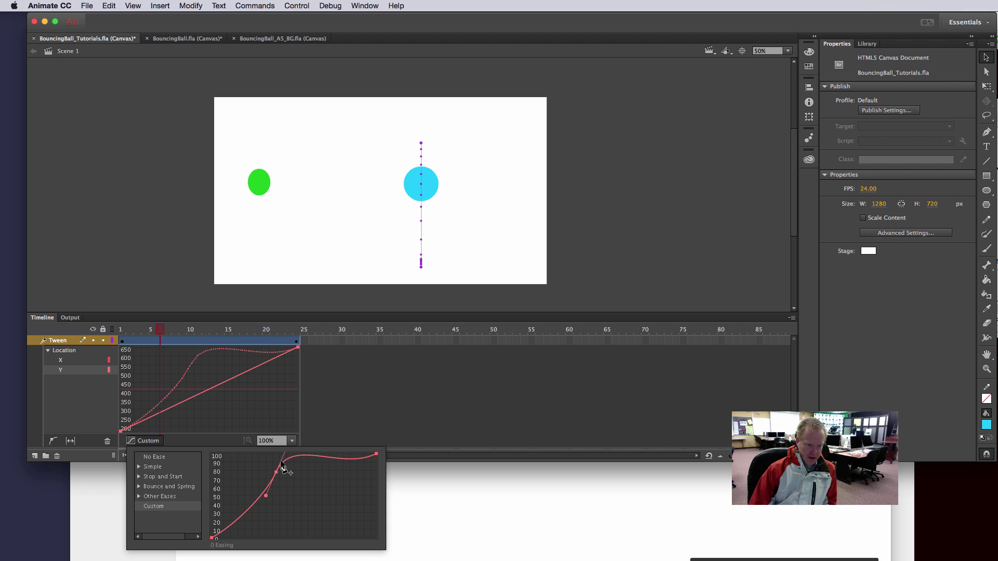
left_click_drag(276, 473, 275, 491)
left_click_drag(289, 456, 269, 499)
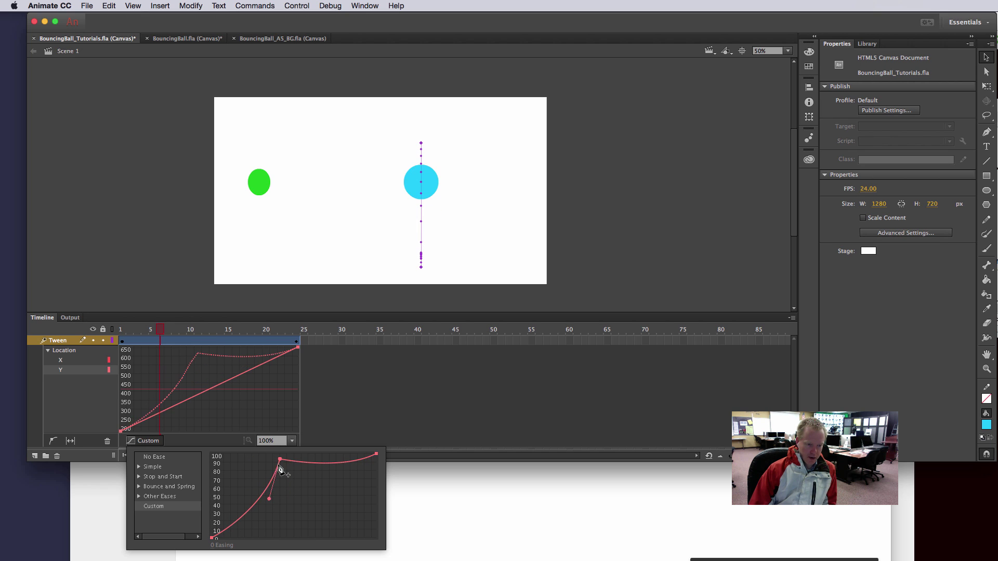
left_click_drag(280, 460, 283, 454)
Replay the custom-eased ball from frame 1 several times, then close the motion graph.
left_click(161, 344)
left_click_drag(160, 329, 107, 329)
key("Return")
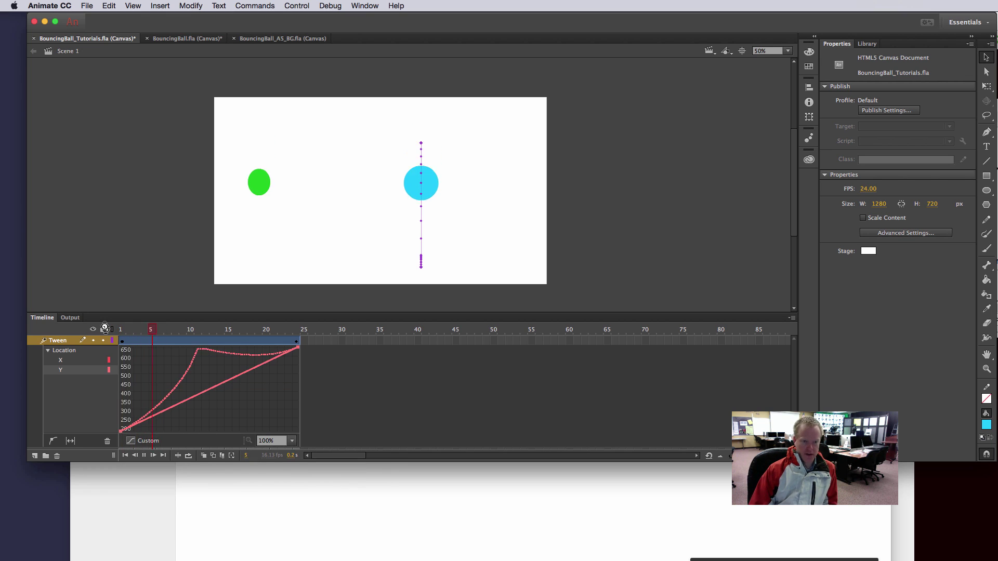
key("Return")
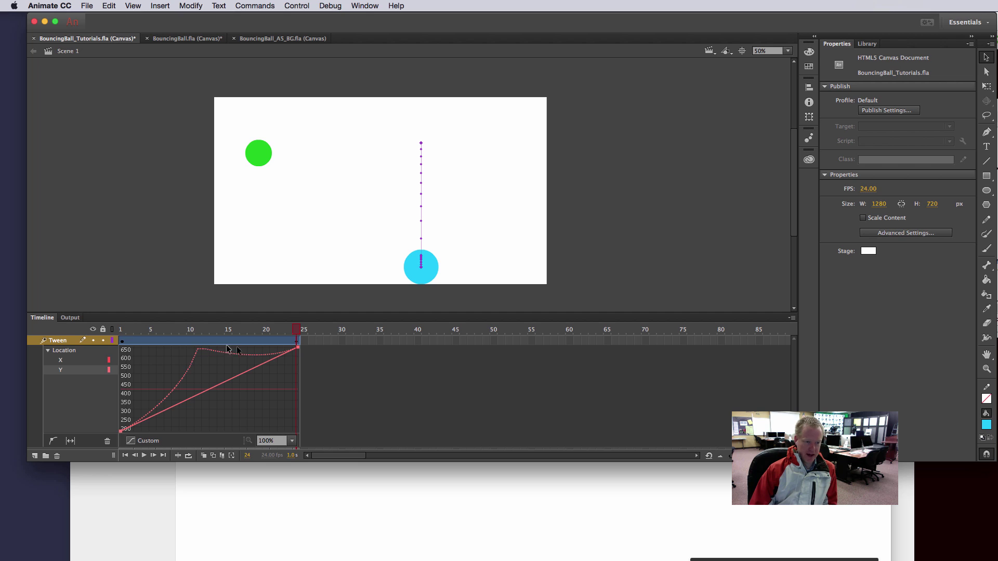
key("Return")
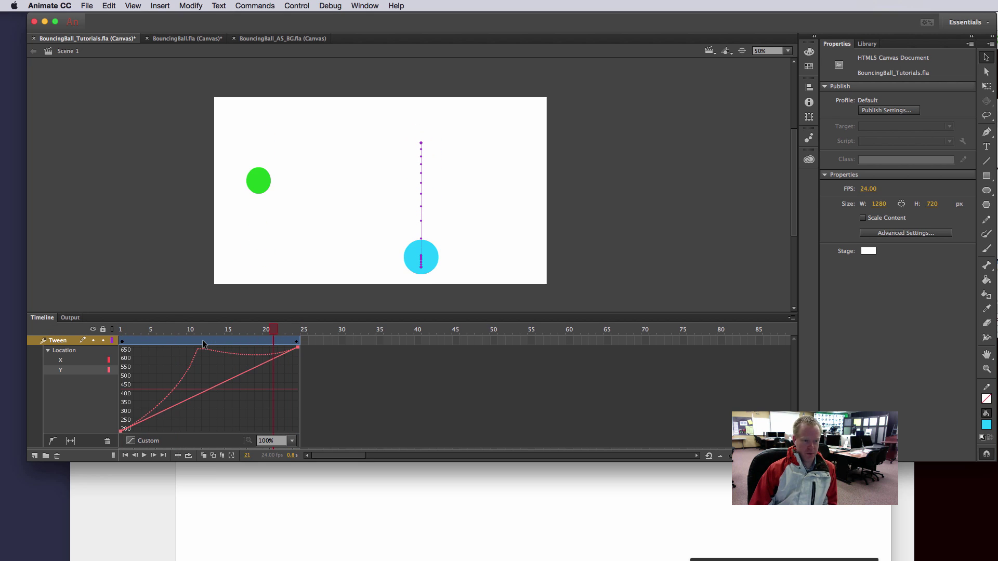
double_click(203, 344)
key("Return")
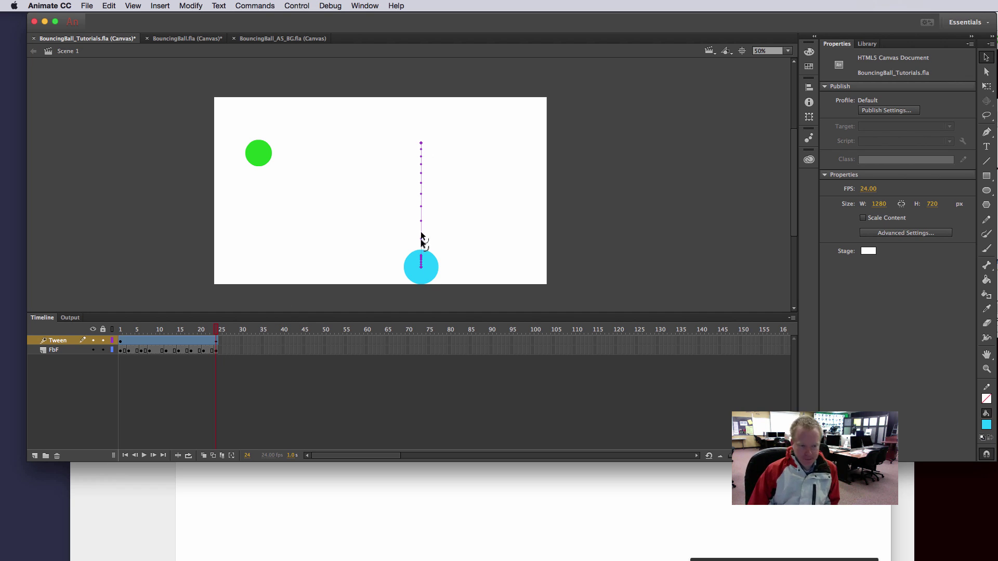
left_click(158, 340)
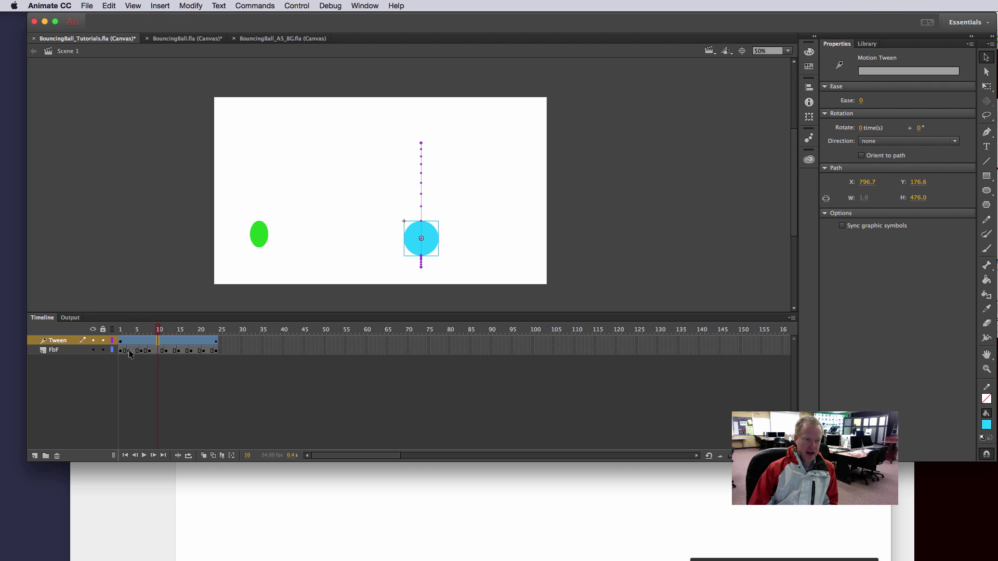
left_click(129, 351)
left_click(151, 341)
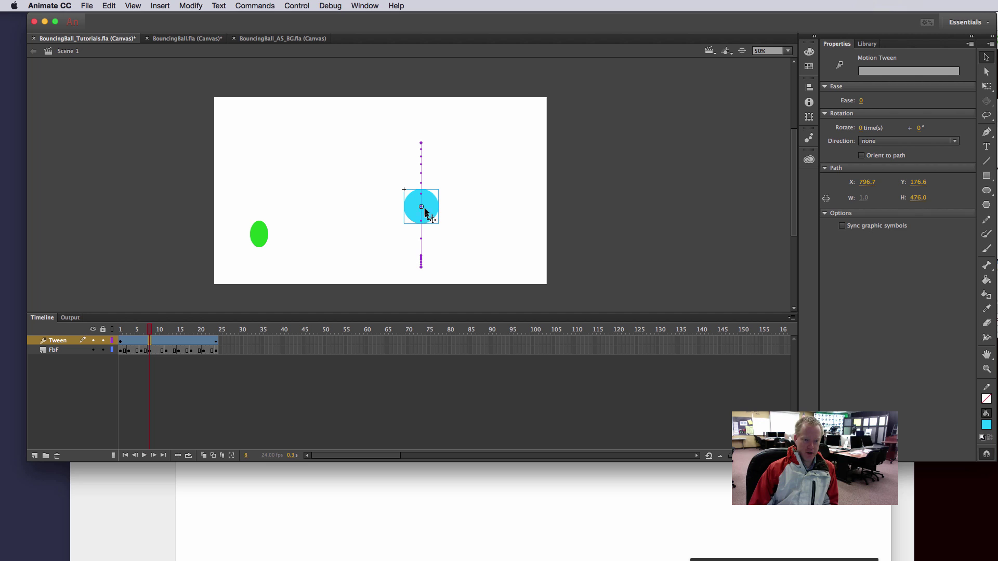
mouse_move(151, 337)
left_mouse_down()
mouse_move(170, 341)
mouse_move(122, 340)
mouse_move(165, 343)
left_mouse_up()
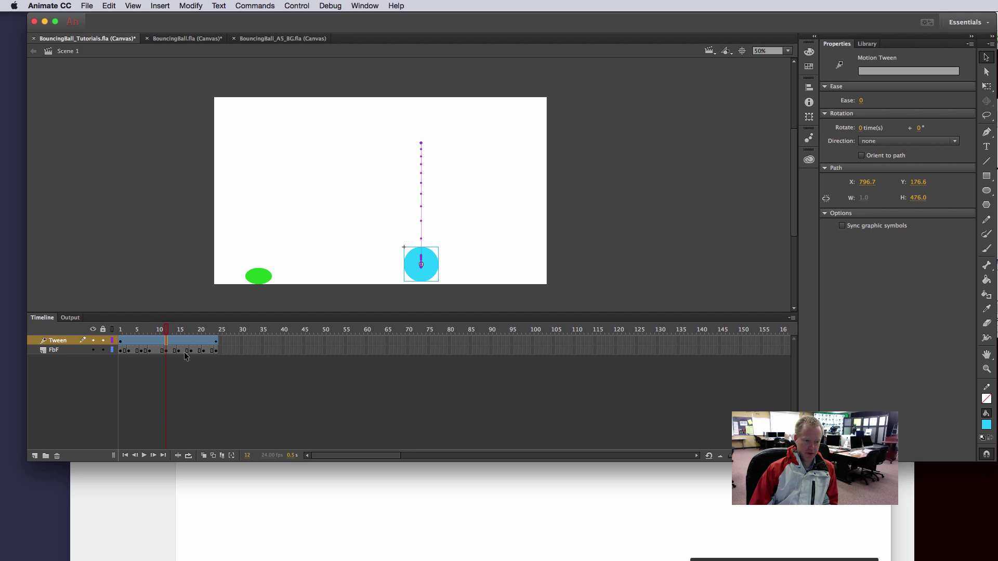
left_click_drag(169, 335, 120, 337)
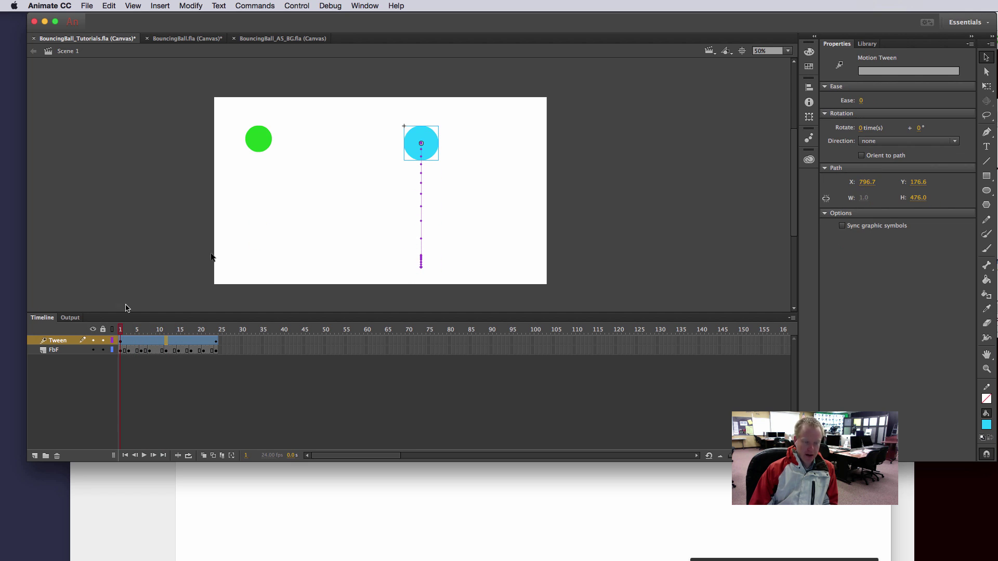